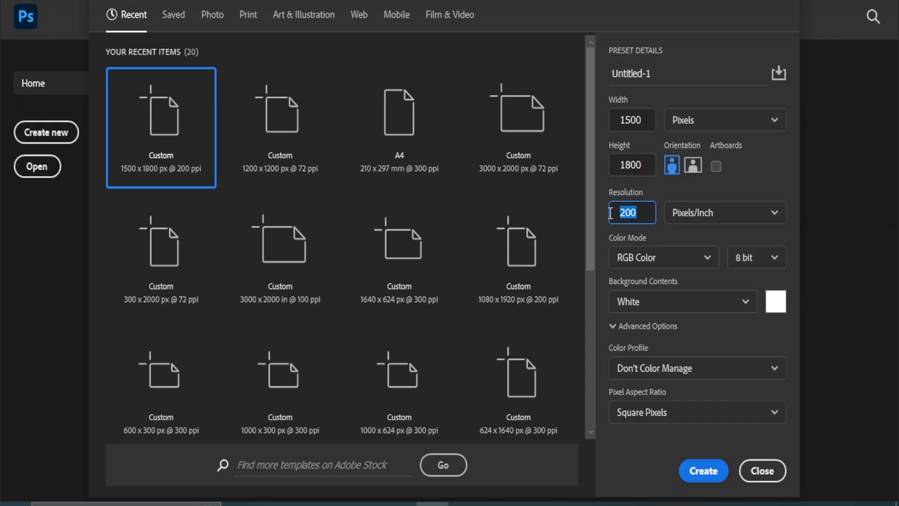
# Create a 1500 x 1800 px document with the resolution set to 300 pixels/inch.
pyautogui.write('300')
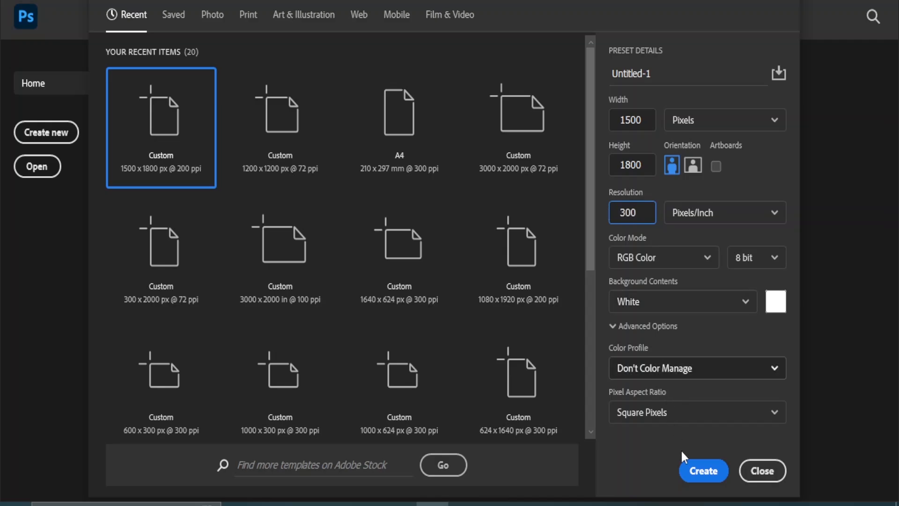
pyautogui.click(698, 480)
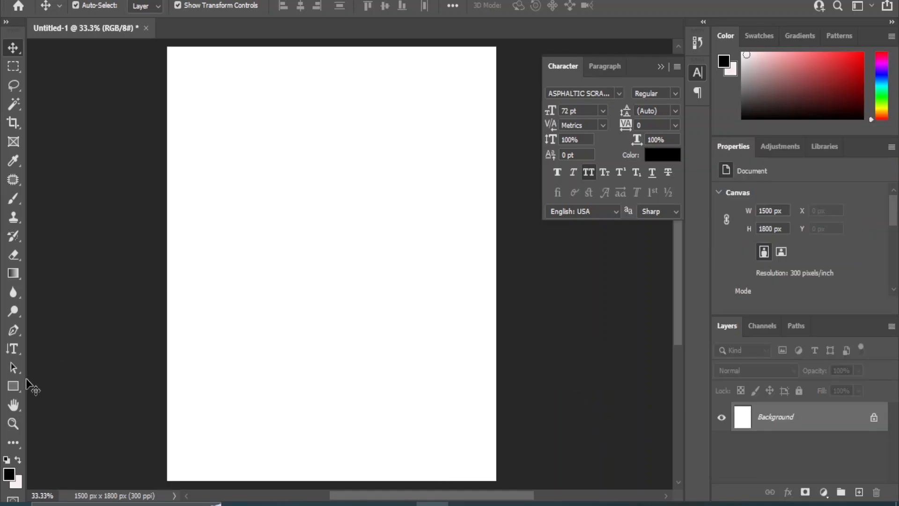
# Draw a black rectangle of about 1536 x 1836 px that covers the whole canvas.
pyautogui.click(13, 385)
pyautogui.click(74, 388)
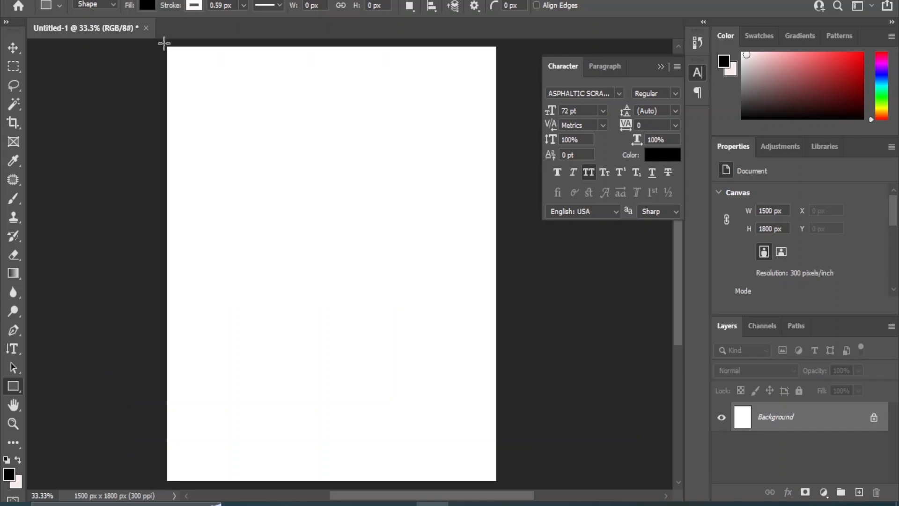
pyautogui.moveTo(164, 43); pyautogui.dragTo(499, 479)
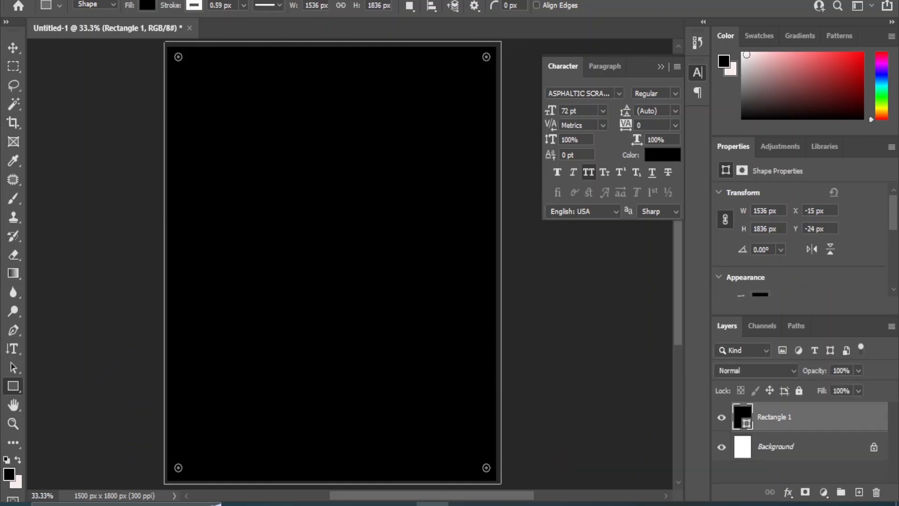
pyautogui.press('v')
pyautogui.click(604, 372)
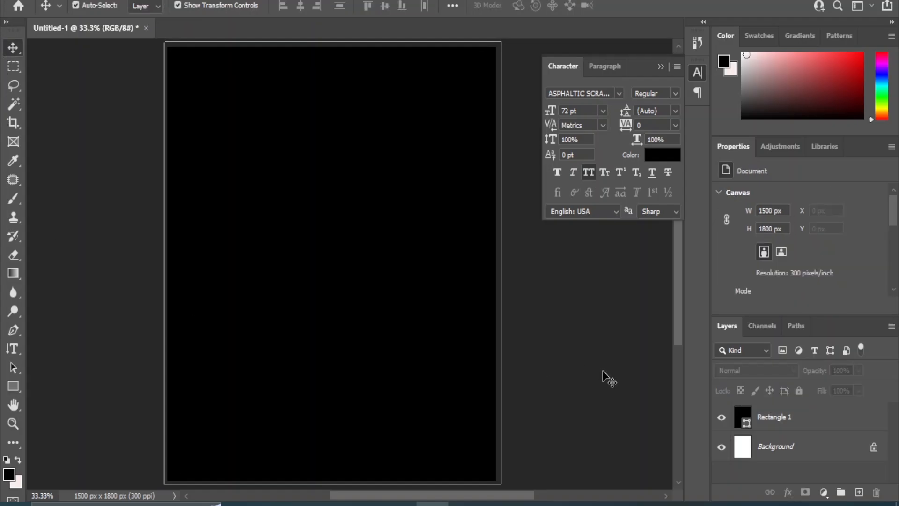
# Place the virat-kohli- image from the New folder (27) folder, scaled to about 18.6%, in the lower left of the canvas.
pyautogui.moveTo(400, 503)
pyautogui.click(417, 464)
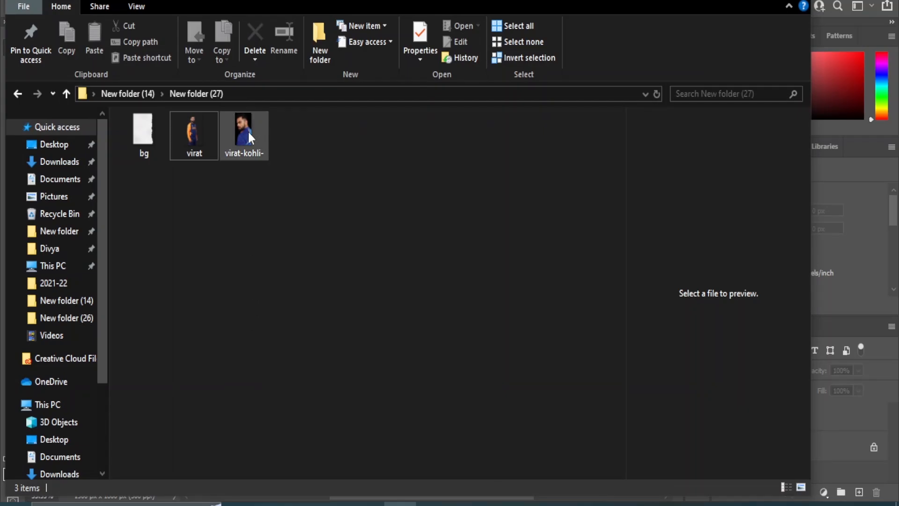
pyautogui.moveTo(248, 131); pyautogui.dragTo(246, 350)
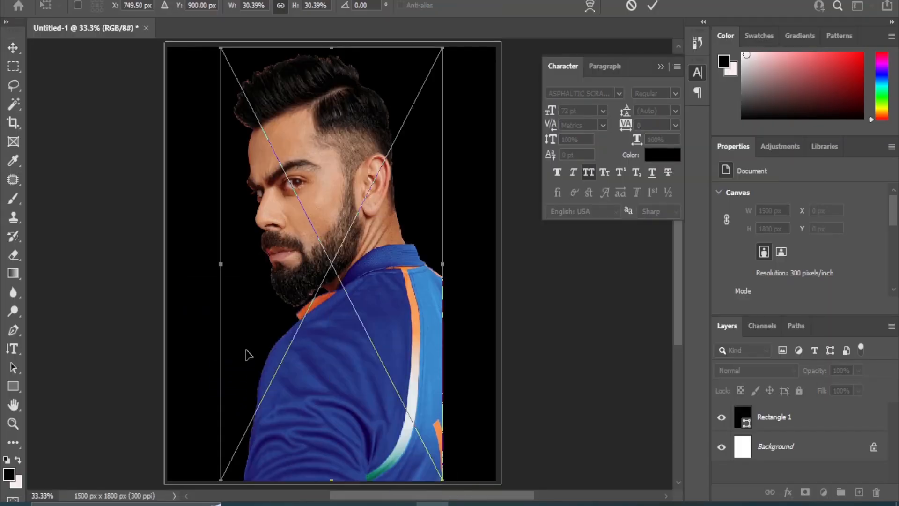
pyautogui.moveTo(220, 480); pyautogui.dragTo(281, 363)
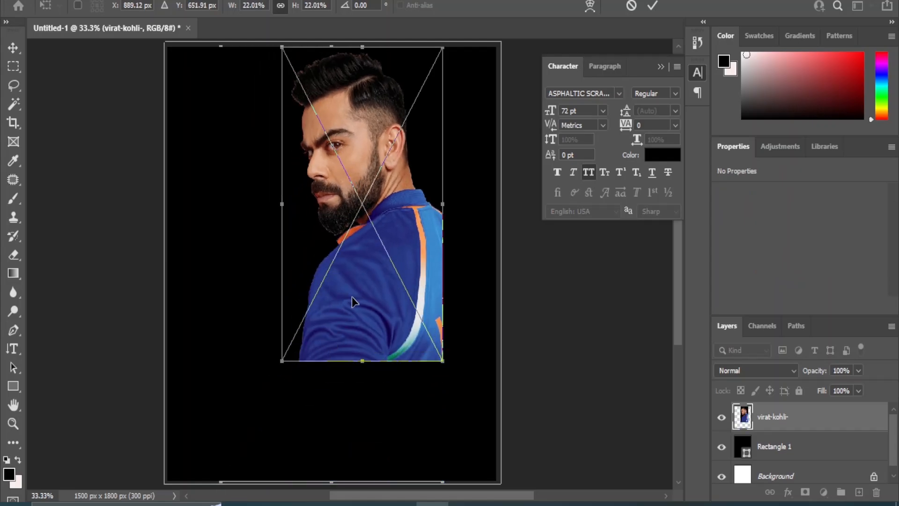
pyautogui.moveTo(353, 301); pyautogui.dragTo(264, 298)
pyautogui.moveTo(337, 107); pyautogui.dragTo(319, 149)
pyautogui.moveTo(238, 249); pyautogui.dragTo(235, 265)
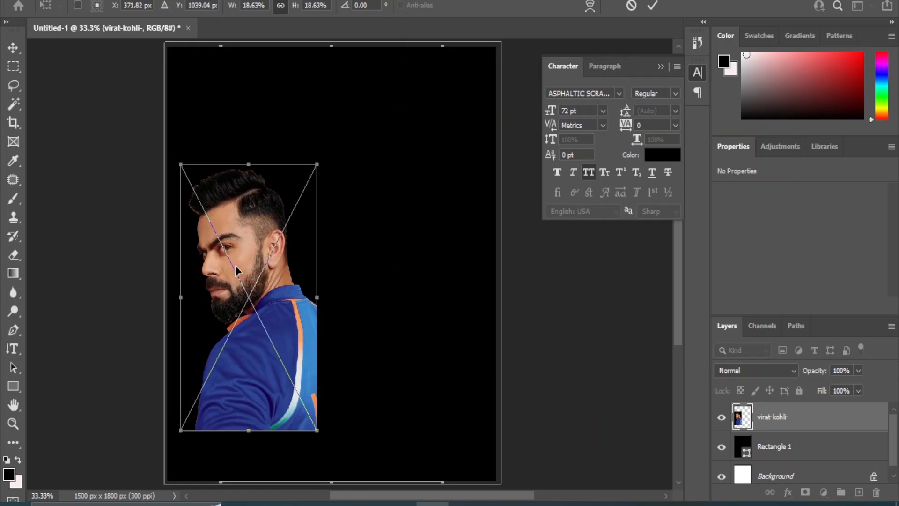
pyautogui.click(13, 48)
pyautogui.click(604, 373)
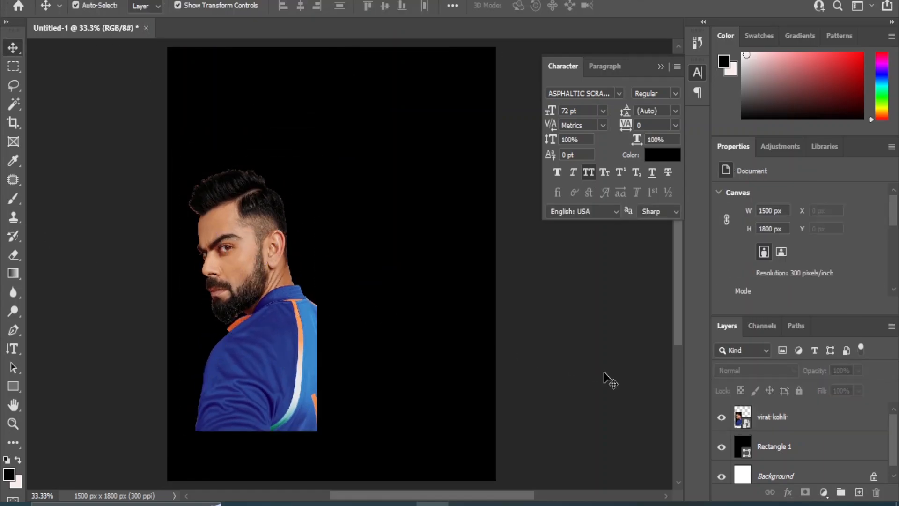
# Place the virat image beside the portrait, scaled to about 152% with its lower edge aligned to the portrait's.
pyautogui.click(422, 454)
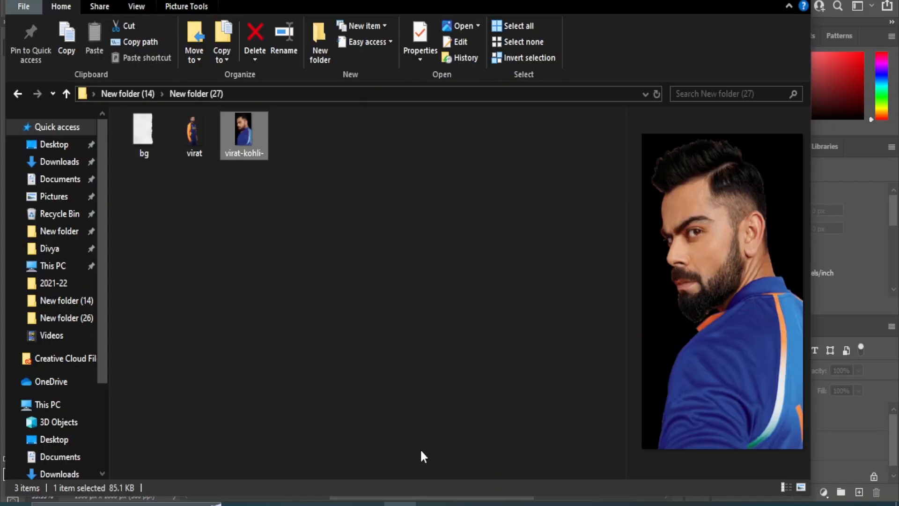
pyautogui.moveTo(194, 133); pyautogui.dragTo(338, 412)
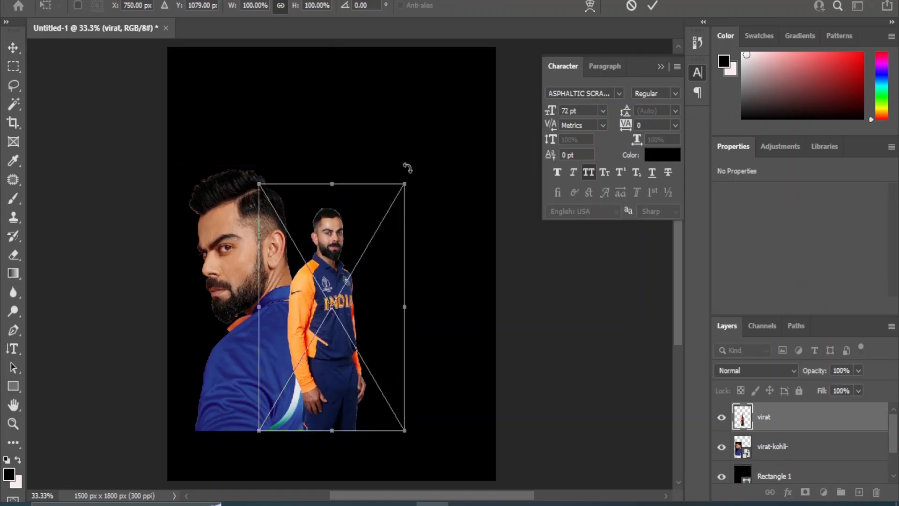
pyautogui.moveTo(403, 183); pyautogui.dragTo(451, 68)
pyautogui.moveTo(361, 311); pyautogui.dragTo(348, 313)
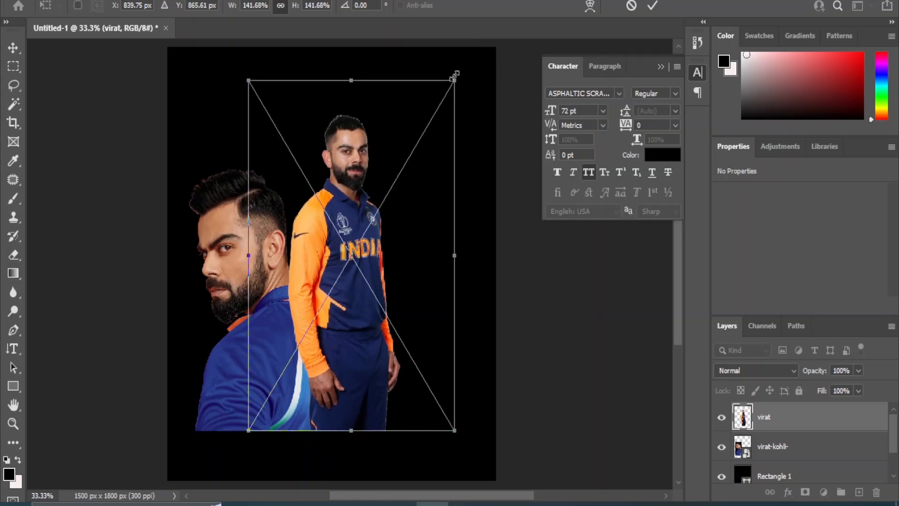
pyautogui.moveTo(455, 75); pyautogui.dragTo(467, 47)
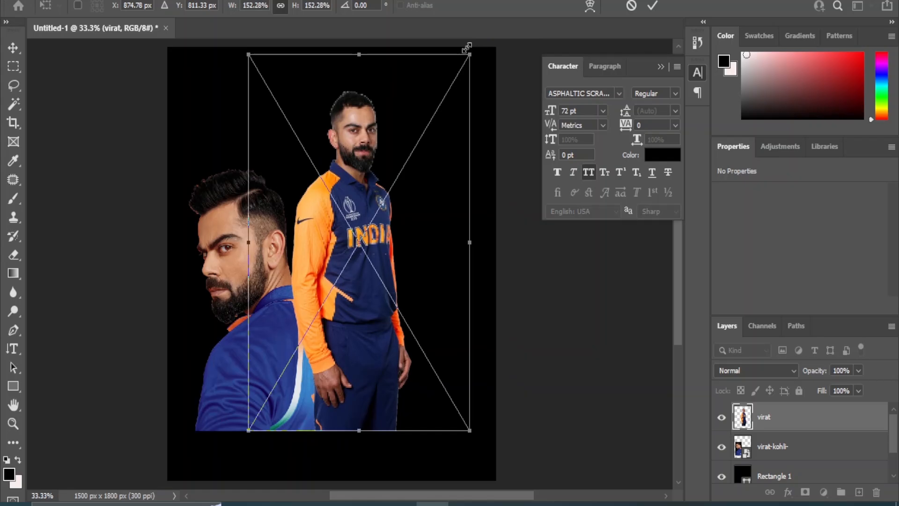
pyautogui.click(13, 48)
pyautogui.click(579, 379)
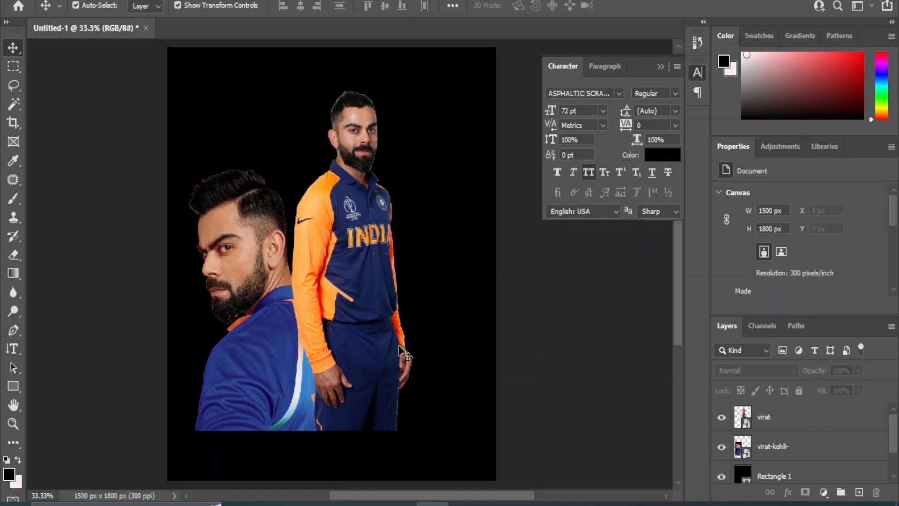
# Nudge the virat layer 30 px to the left, closer to the portrait.
pyautogui.click(376, 334)
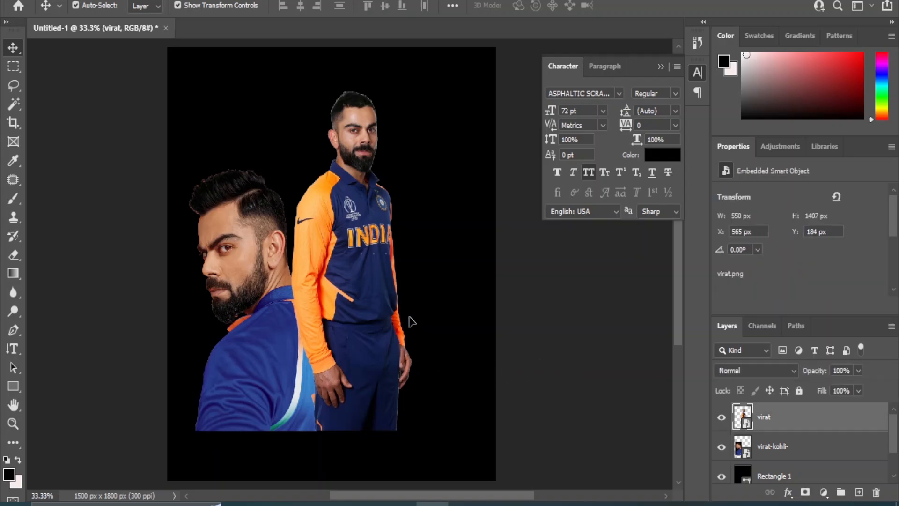
pyautogui.hotkey('shift', 'Left')
pyautogui.hotkey('shift', 'Left')
pyautogui.hotkey('shift', 'Left')
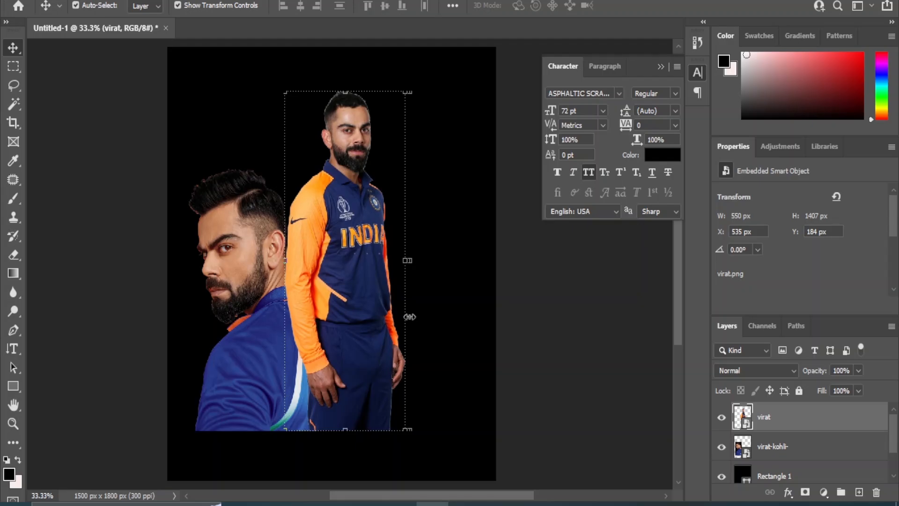
pyautogui.click(604, 380)
# Place the torn-paper bg image on the canvas and rotate it 90° counterclockwise.
pyautogui.hscroll(1, 604, 345)
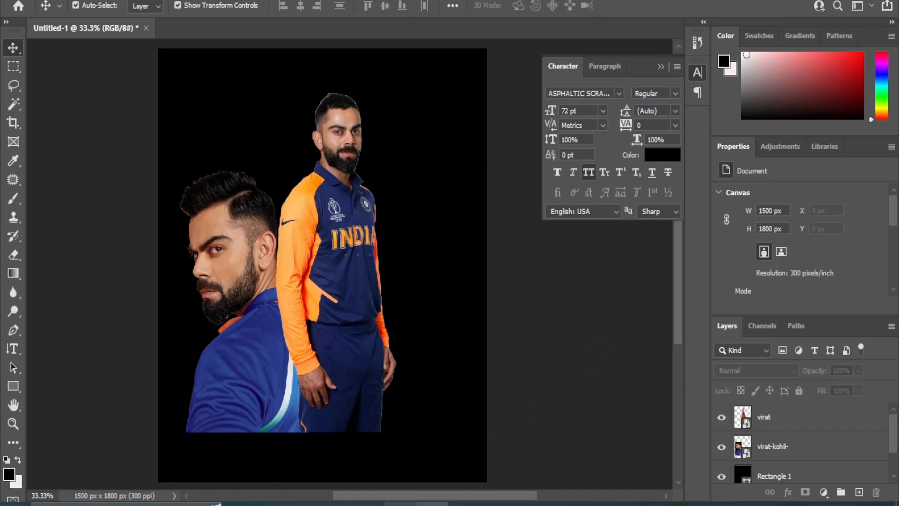
pyautogui.moveTo(401, 503)
pyautogui.click(405, 471)
pyautogui.moveTo(144, 136); pyautogui.dragTo(235, 414)
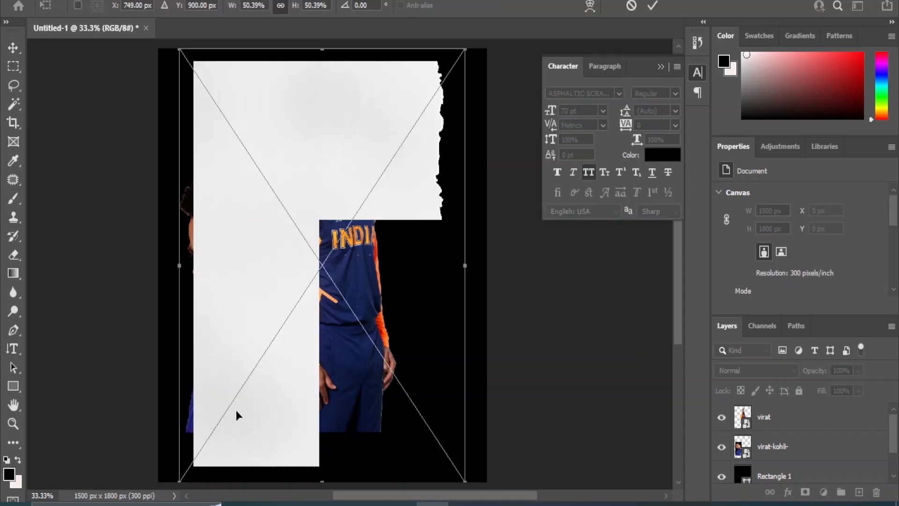
pyautogui.click(51, 1)
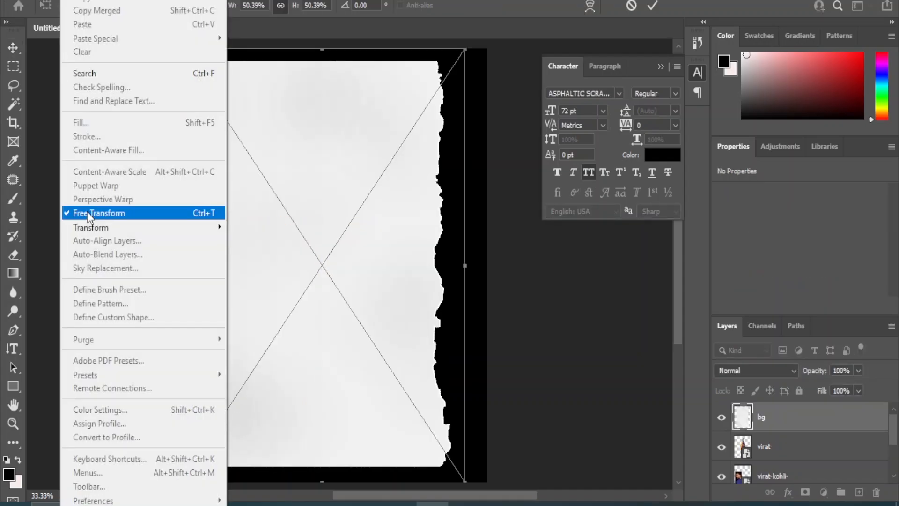
pyautogui.moveTo(125, 232)
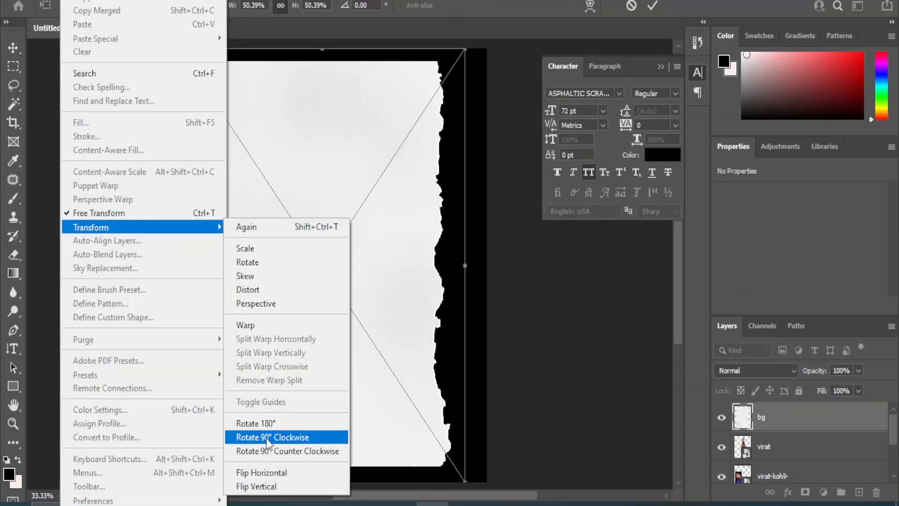
pyautogui.click(277, 452)
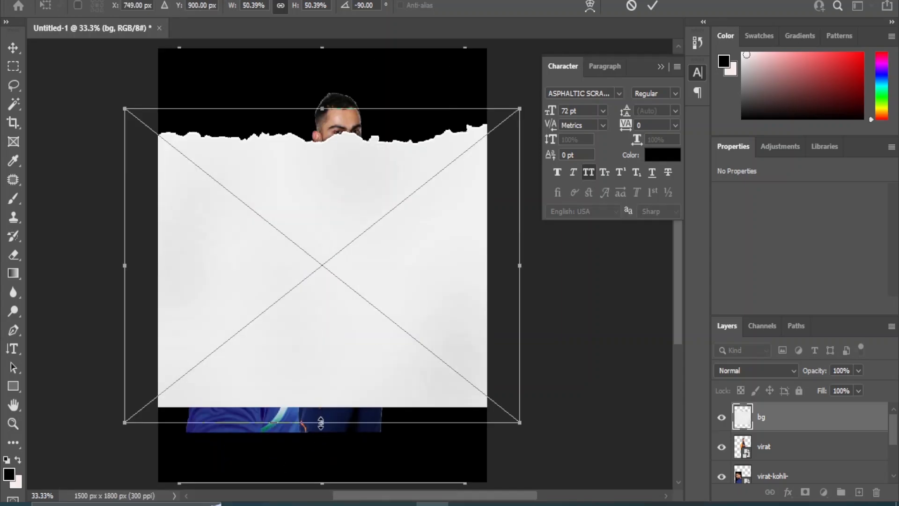
# Move the torn paper to the bottom of the canvas and squash its height to about 22%.
pyautogui.moveTo(321, 423); pyautogui.dragTo(322, 298)
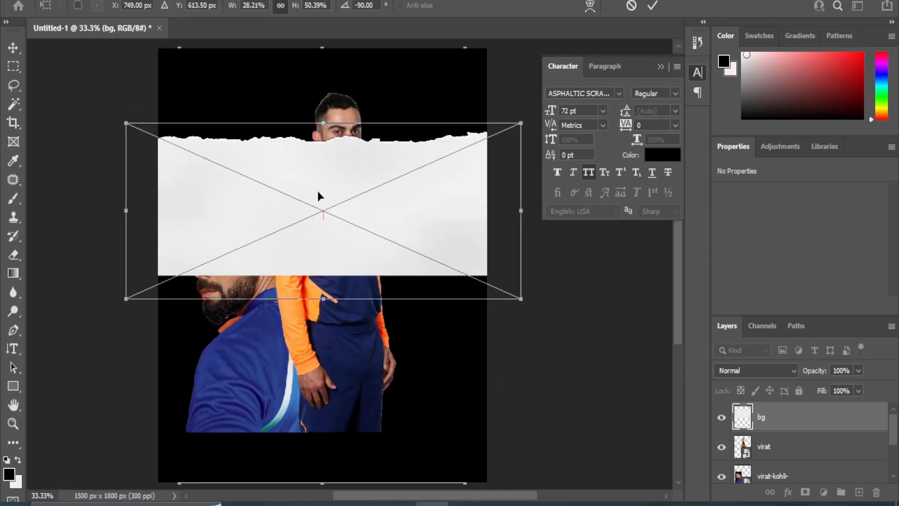
pyautogui.moveTo(317, 190); pyautogui.dragTo(324, 411)
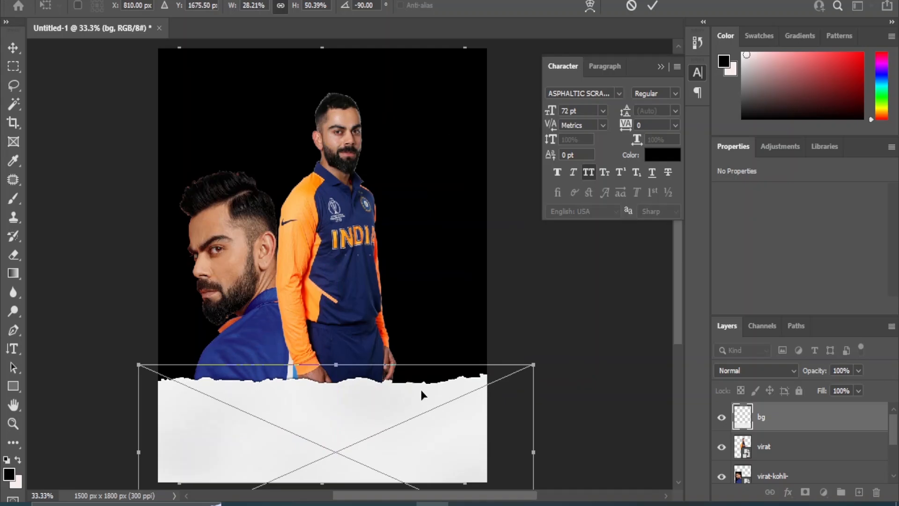
pyautogui.moveTo(343, 257); pyautogui.dragTo(339, 180)
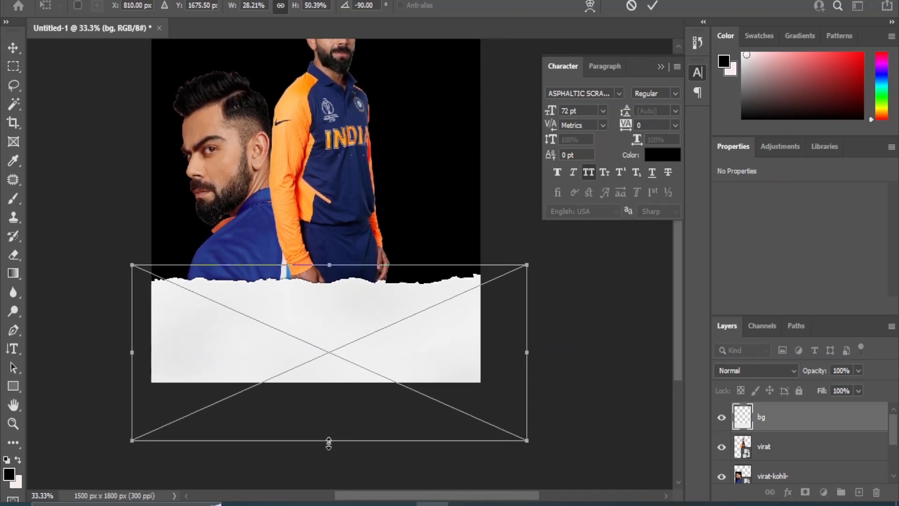
pyautogui.moveTo(329, 444); pyautogui.dragTo(331, 401)
# Tilt the torn paper to about -97.9° and position it at about X 810, Y 1727.5 px over both figures' lower edges.
pyautogui.moveTo(571, 416); pyautogui.dragTo(566, 391)
pyautogui.moveTo(227, 330); pyautogui.dragTo(249, 353)
pyautogui.moveTo(553, 441); pyautogui.dragTo(556, 424)
pyautogui.hotkey('shift', 'Up')
pyautogui.hotkey('shift', 'Up')
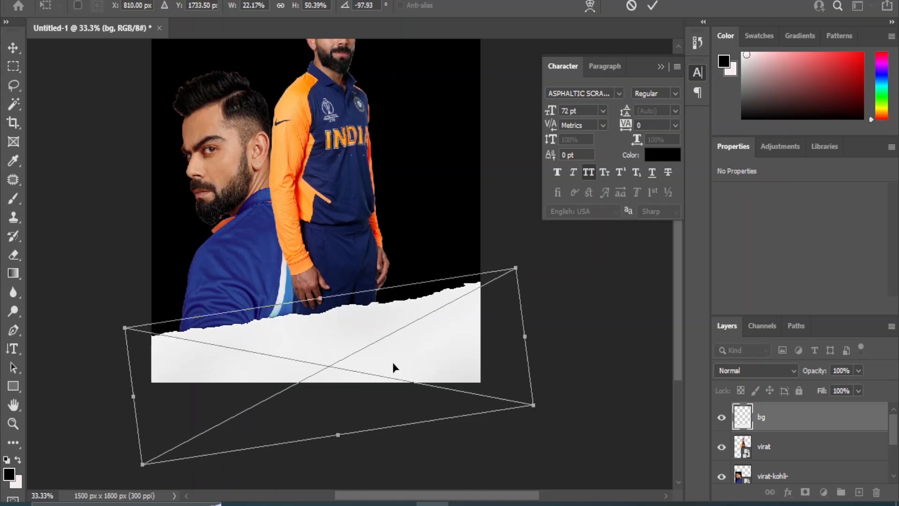
pyautogui.press('Up')
pyautogui.press('Up')
pyautogui.press('Up')
pyautogui.press('Up')
pyautogui.press('Up')
pyautogui.press('Up')
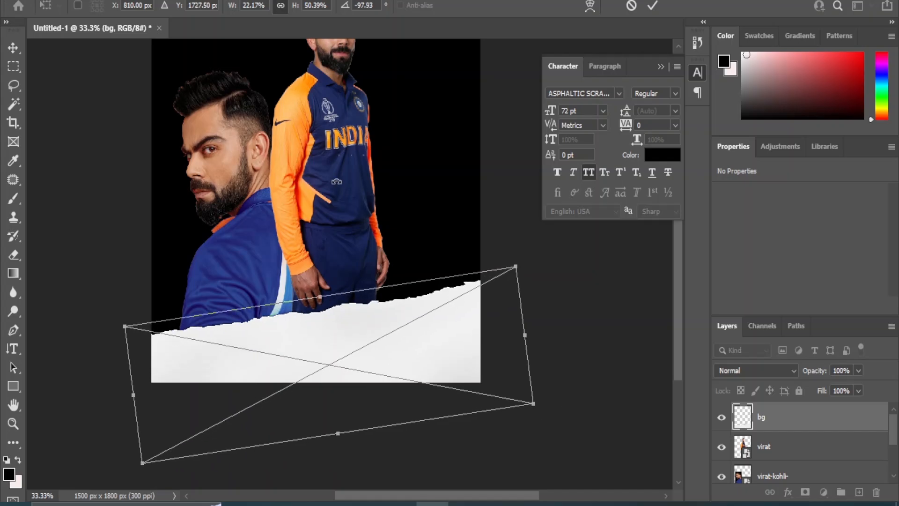
pyautogui.click(13, 48)
pyautogui.click(609, 319)
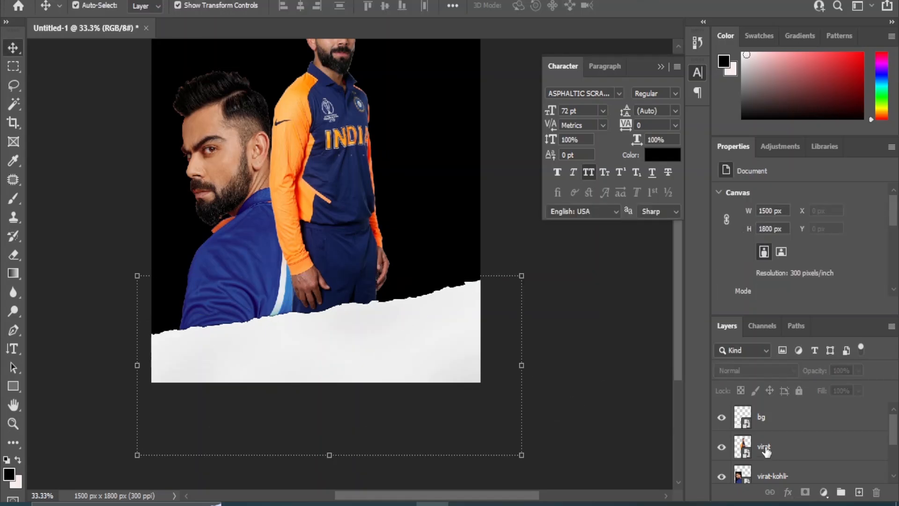
# Duplicate the bg layer and shift the copy 30 px down to form a second torn edge.
pyautogui.click(780, 423)
pyautogui.moveTo(824, 426); pyautogui.dragTo(861, 493)
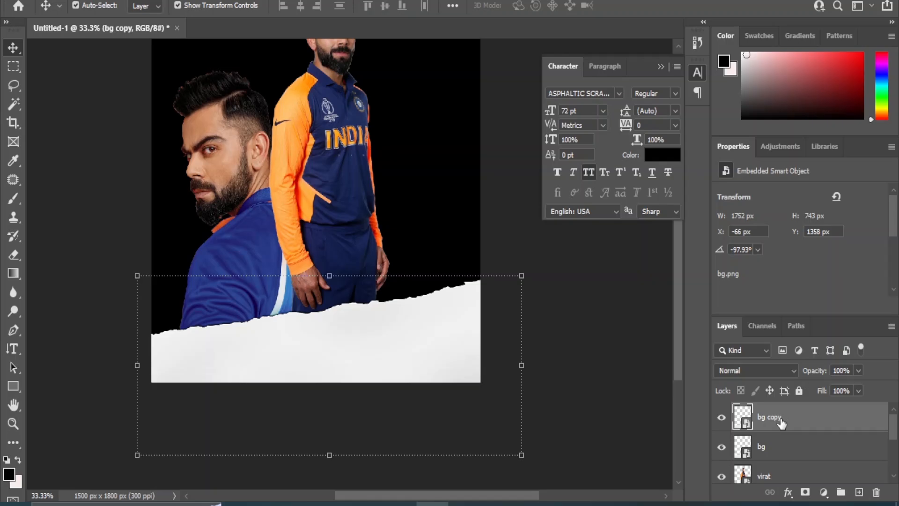
pyautogui.hotkey('shift', 'Down')
pyautogui.hotkey('shift', 'Down')
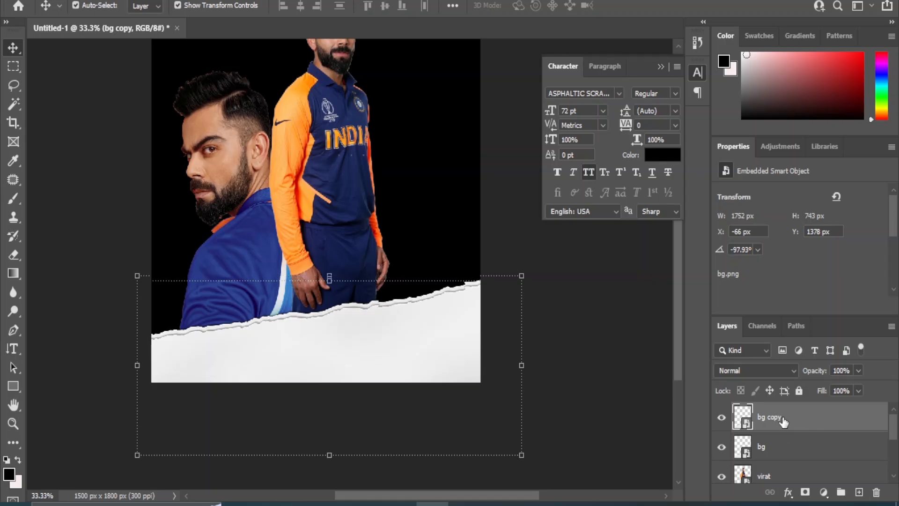
pyautogui.hotkey('shift', 'Down')
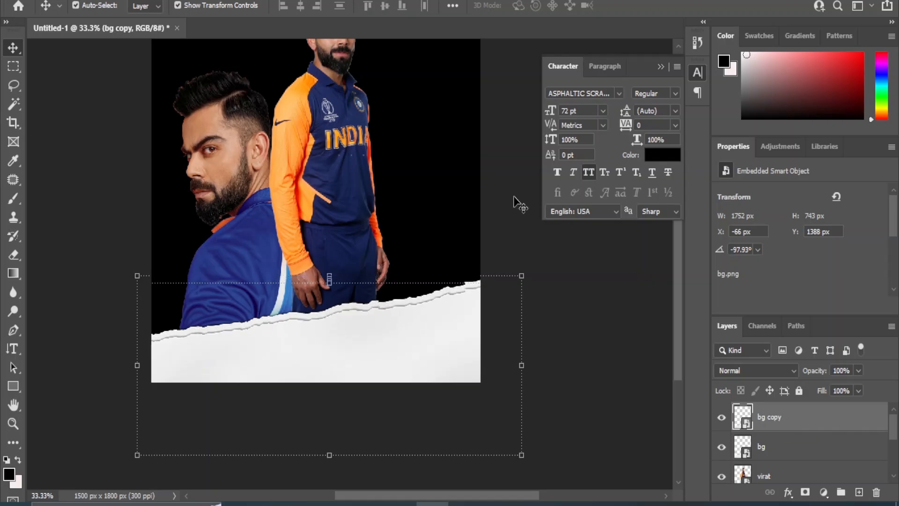
pyautogui.click(514, 149)
# Group the bg and bg copy layers.
pyautogui.moveTo(678, 316); pyautogui.dragTo(679, 286)
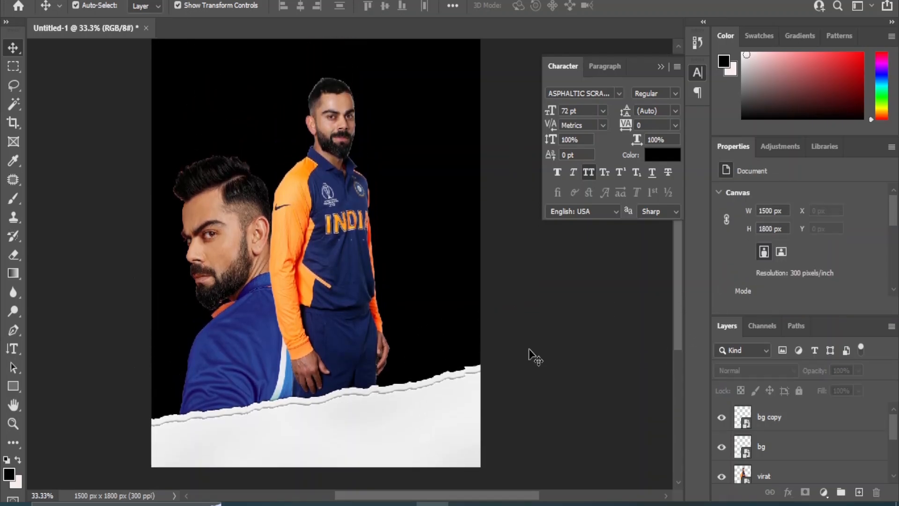
pyautogui.click(786, 453)
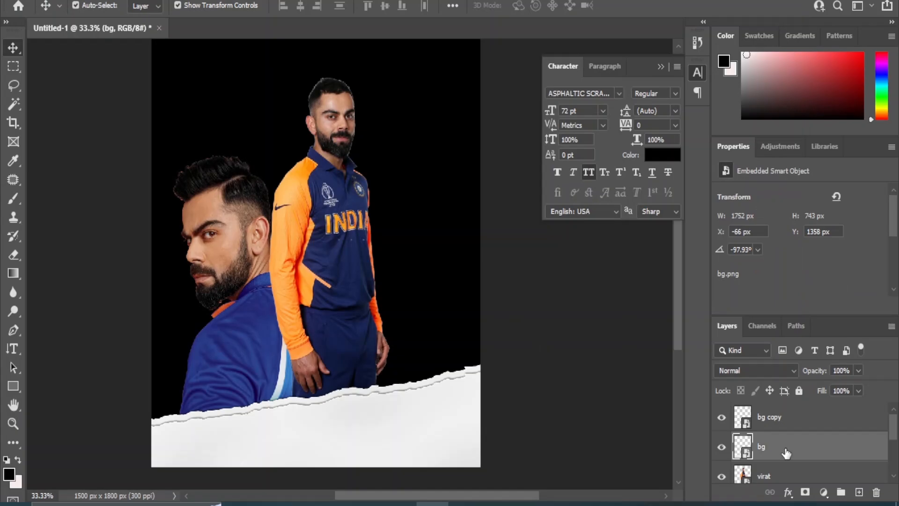
pyautogui.keyDown('shift'); pyautogui.click(790, 424); pyautogui.keyUp('shift')
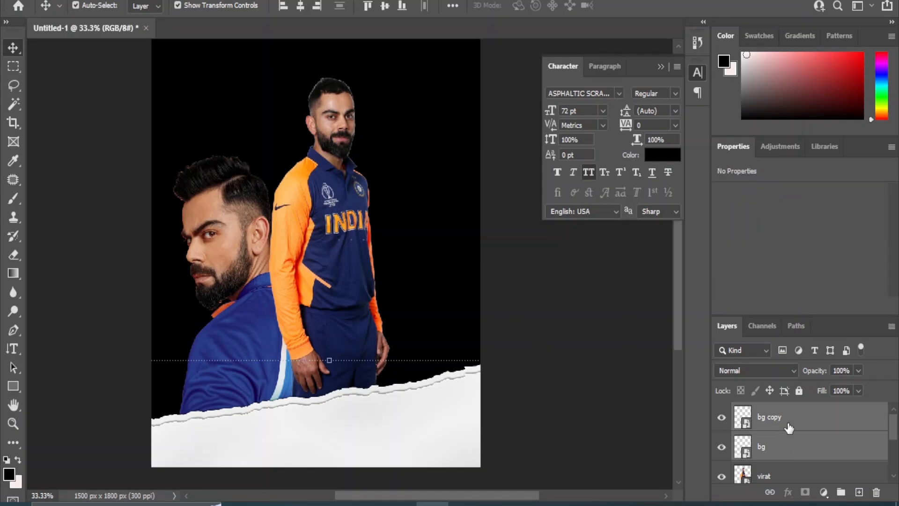
pyautogui.click(841, 492)
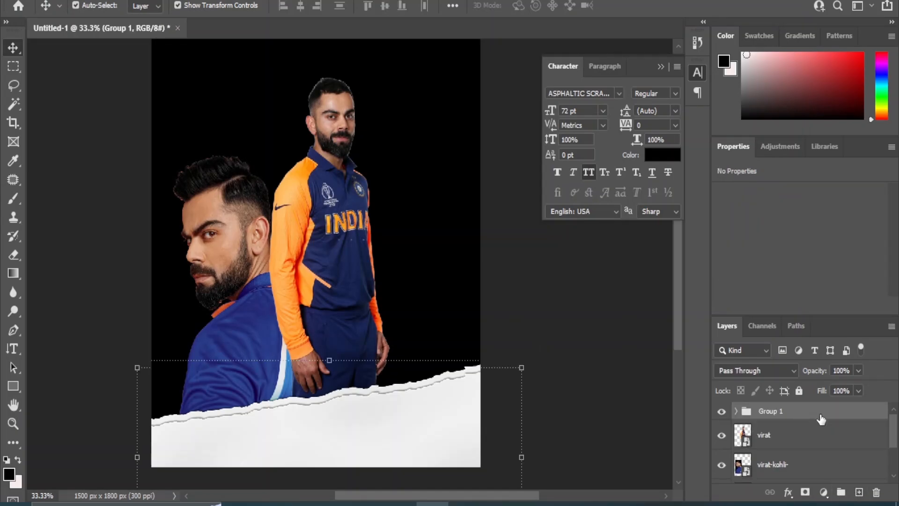
# Duplicate Group 1, move the copy to the poster's upper part and rotate it 180°.
pyautogui.moveTo(820, 418); pyautogui.dragTo(860, 492)
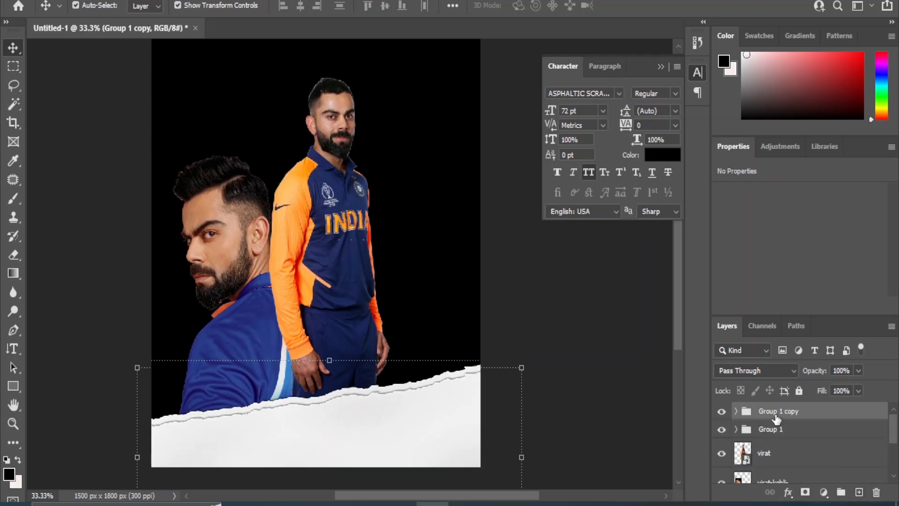
pyautogui.moveTo(377, 443); pyautogui.dragTo(282, 203)
pyautogui.click(72, 1)
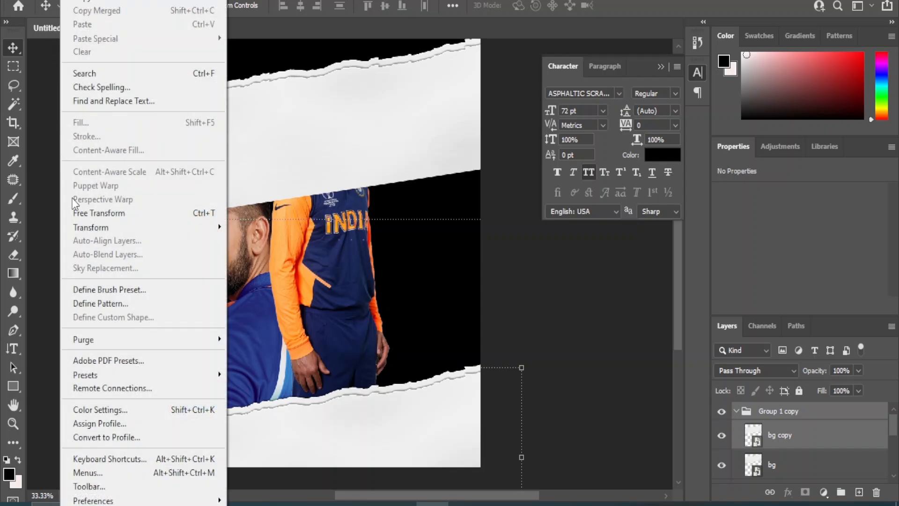
pyautogui.moveTo(93, 230)
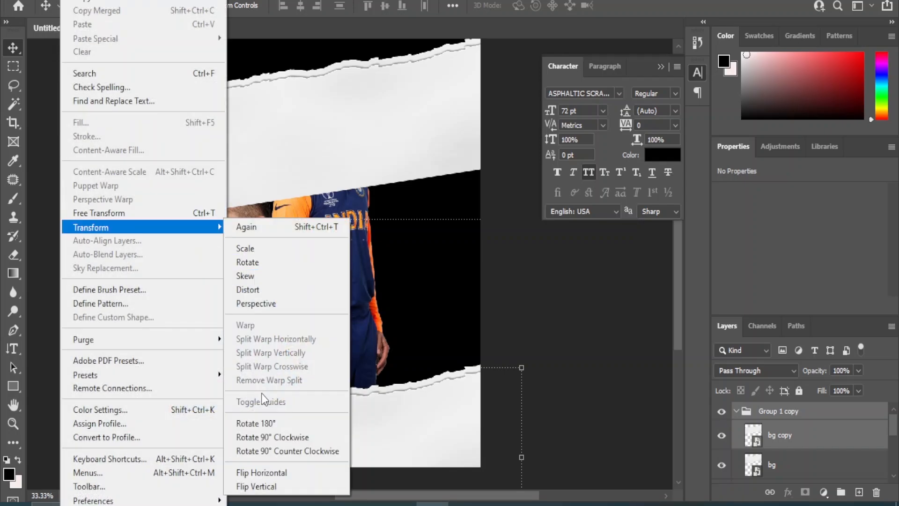
pyautogui.click(261, 423)
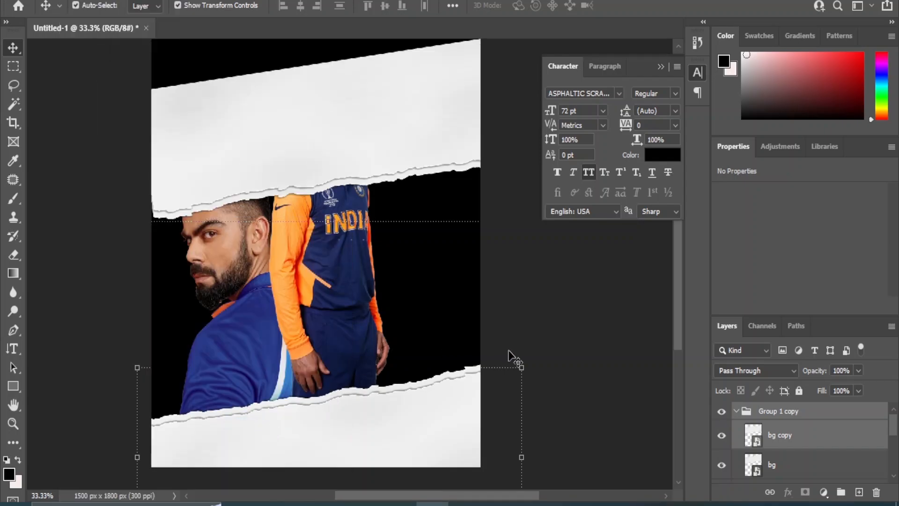
# Place the flipped torn paper across the poster's top-left corner and tilt it to about -20.6°.
pyautogui.moveTo(266, 145); pyautogui.dragTo(279, 235)
pyautogui.moveTo(390, 221); pyautogui.dragTo(273, 132)
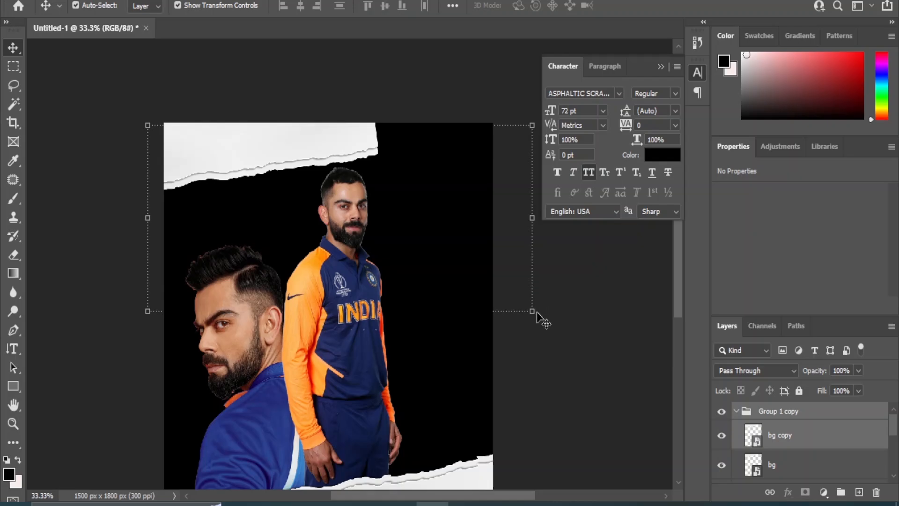
pyautogui.hotkey('ctrl', 't')
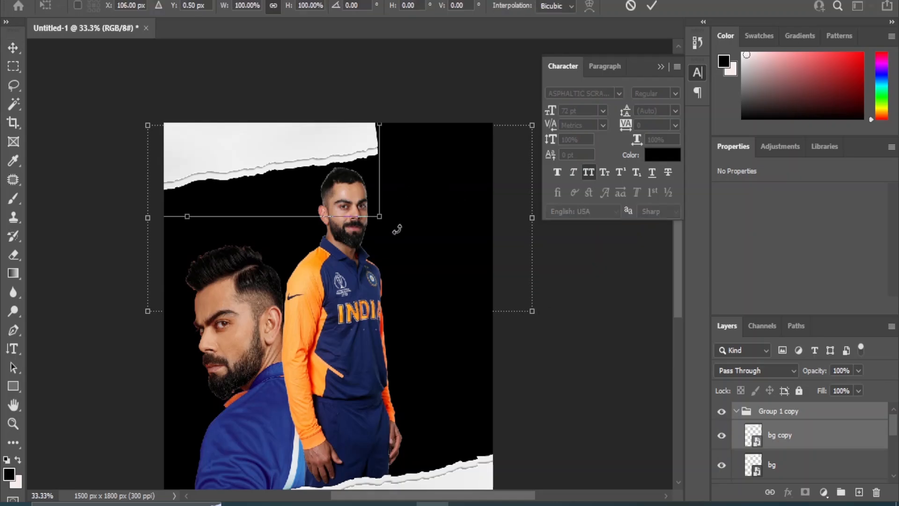
pyautogui.moveTo(397, 229); pyautogui.dragTo(385, 174)
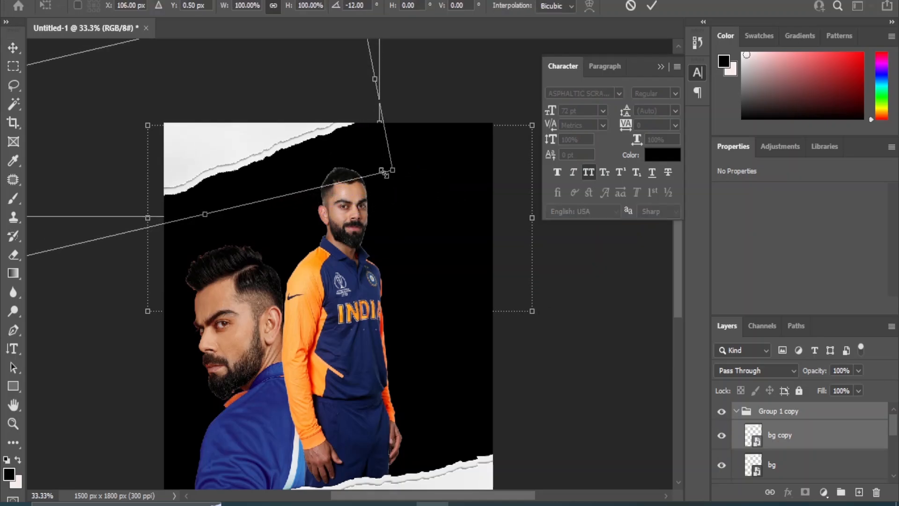
pyautogui.moveTo(174, 163); pyautogui.dragTo(192, 195)
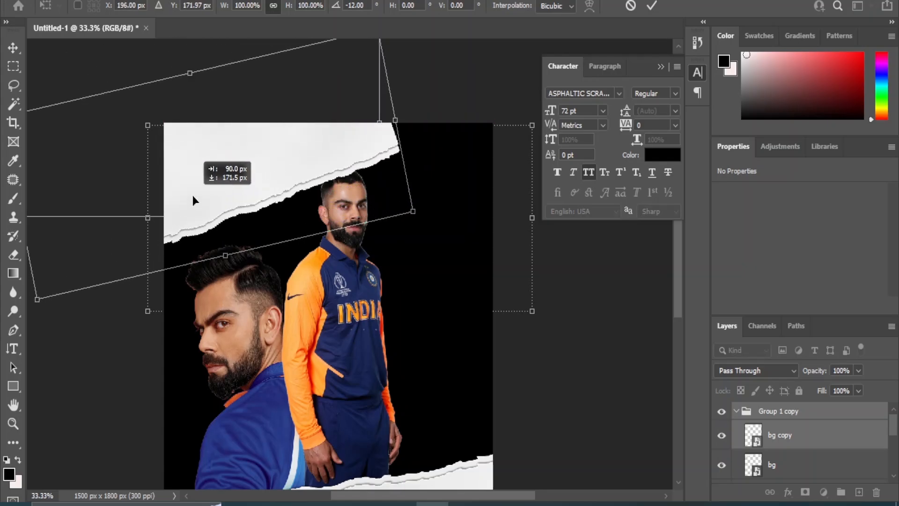
pyautogui.moveTo(414, 248); pyautogui.dragTo(415, 197)
pyautogui.moveTo(191, 176); pyautogui.dragTo(202, 179)
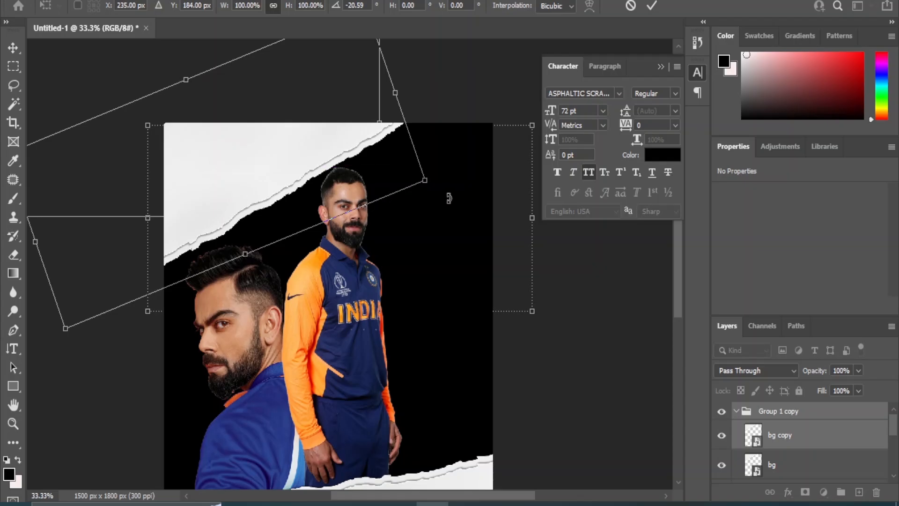
pyautogui.moveTo(450, 200); pyautogui.dragTo(449, 196)
pyautogui.moveTo(158, 320); pyautogui.dragTo(101, 244)
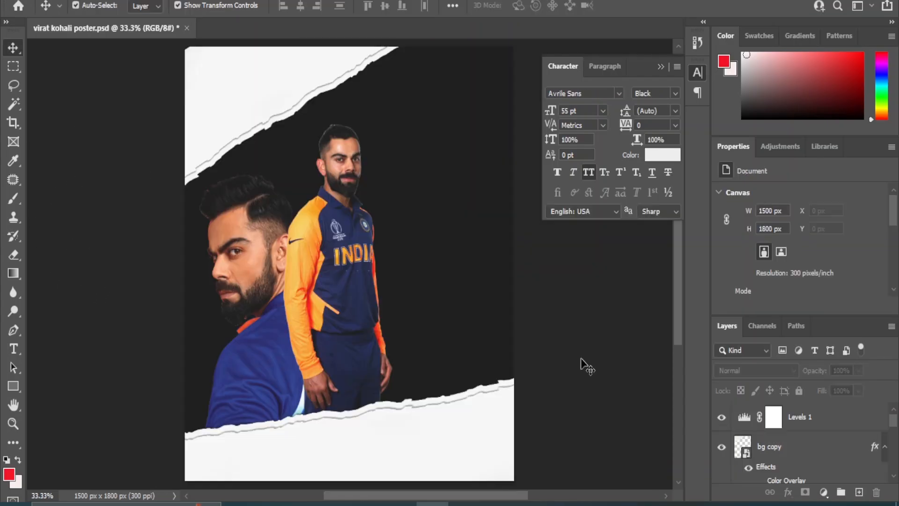
# Add the text "VIRAT" in white Avrile Sans Black at 55 pt over the figures.
pyautogui.click(13, 348)
pyautogui.click(72, 344)
pyautogui.click(416, 225)
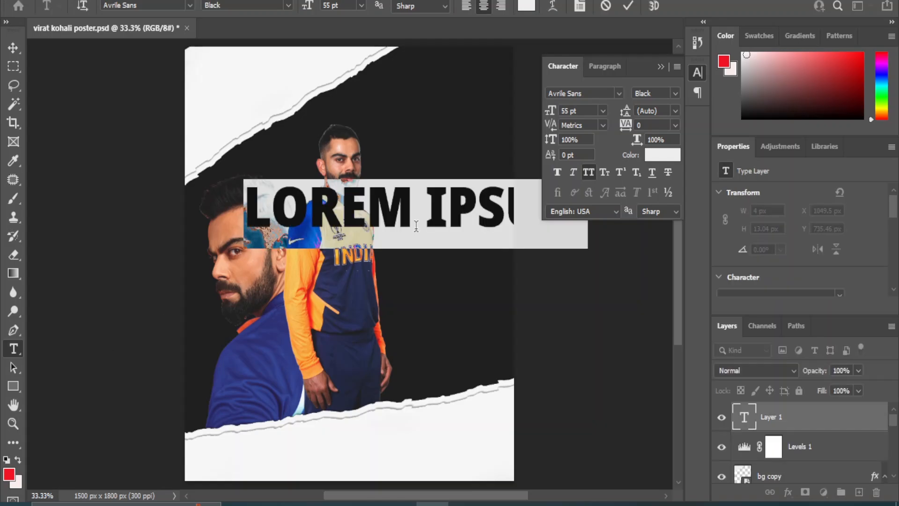
pyautogui.write('VIRAT')
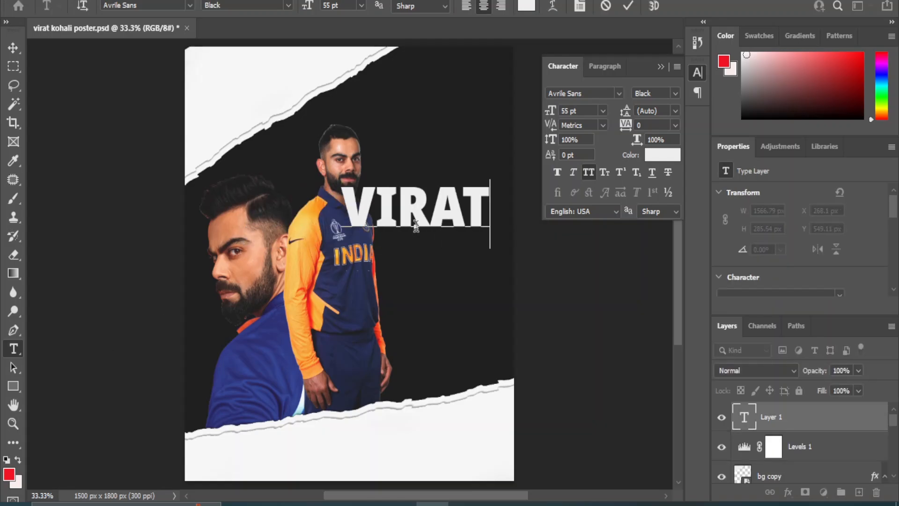
pyautogui.click(13, 48)
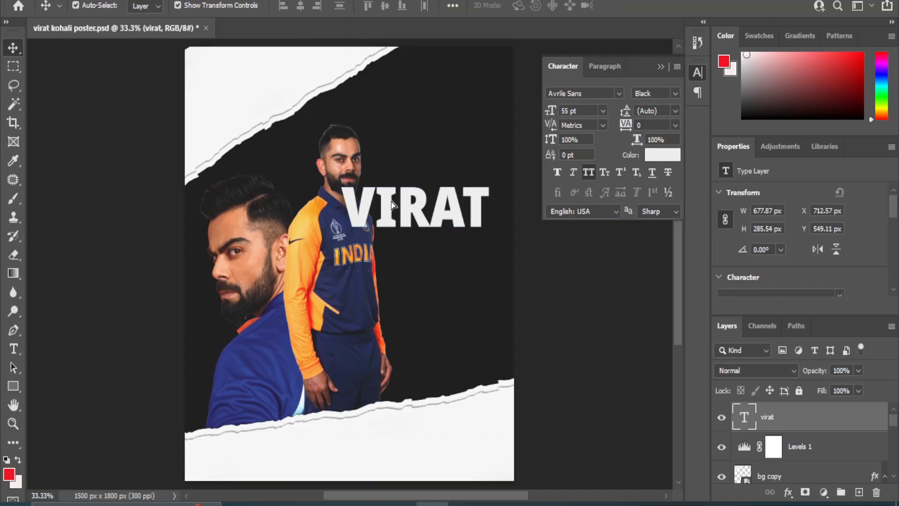
# Move the VIRAT text to the dark upper-right area of the poster, at about X 772.57, Y 171.11 px.
pyautogui.moveTo(390, 208); pyautogui.dragTo(402, 117)
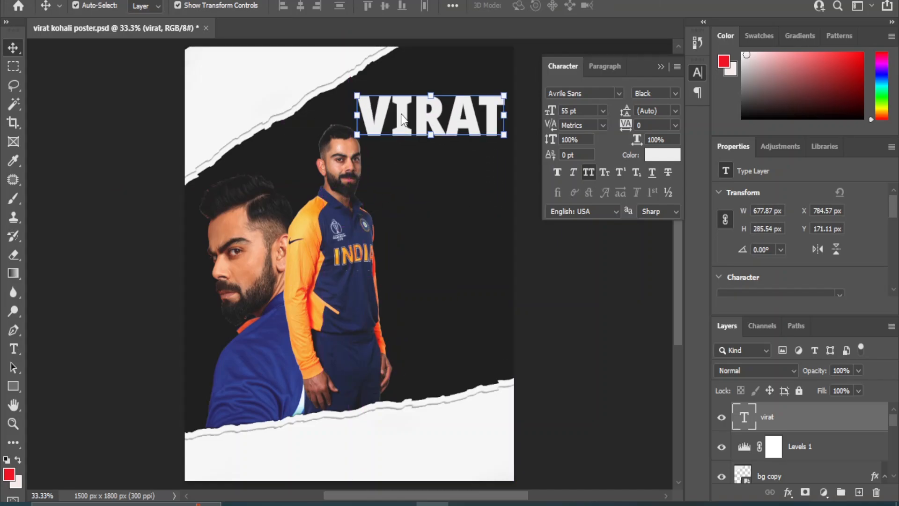
pyautogui.press('Left')
pyautogui.press('Left')
pyautogui.press('Left')
pyautogui.press('Left')
pyautogui.press('Left')
pyautogui.press('Left')
pyautogui.press('Left')
pyautogui.press('Left')
pyautogui.press('Left')
pyautogui.press('Left')
pyautogui.press('Left')
pyautogui.press('Left')
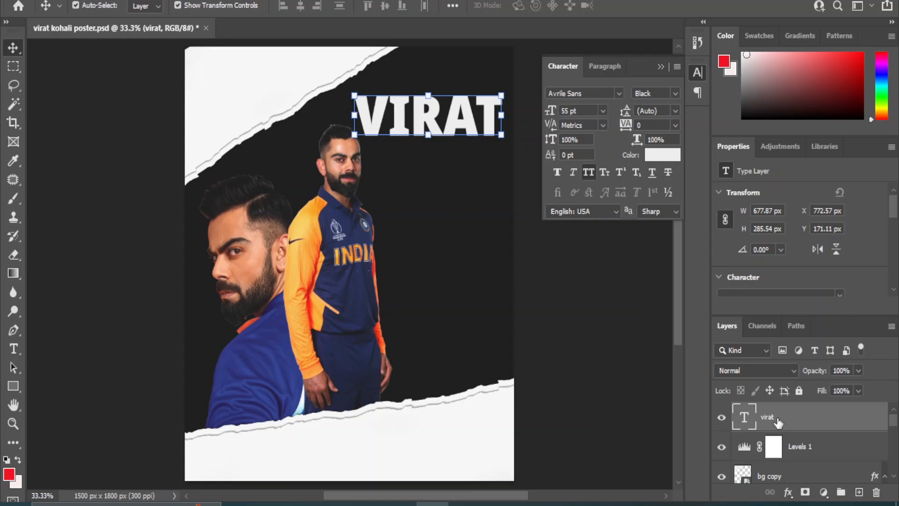
# Add an 18 px red outside stroke to the VIRAT text layer.
pyautogui.click(788, 492)
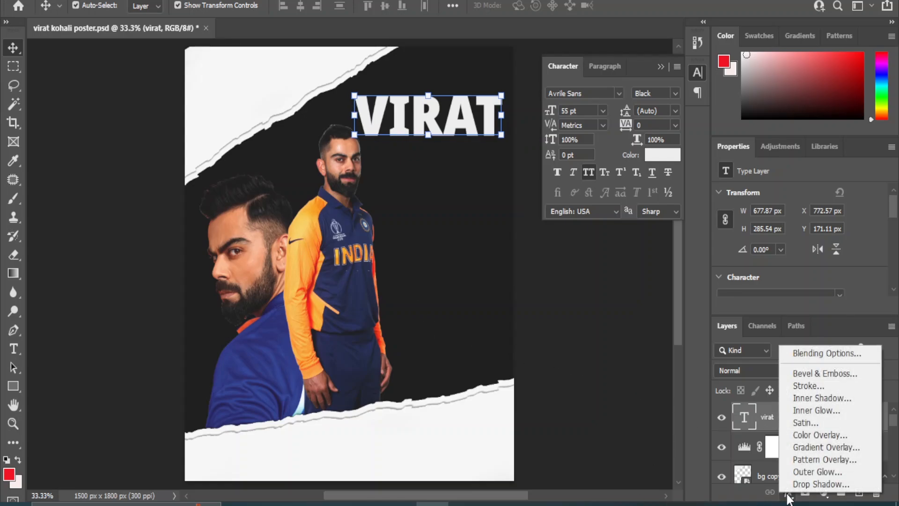
pyautogui.click(803, 352)
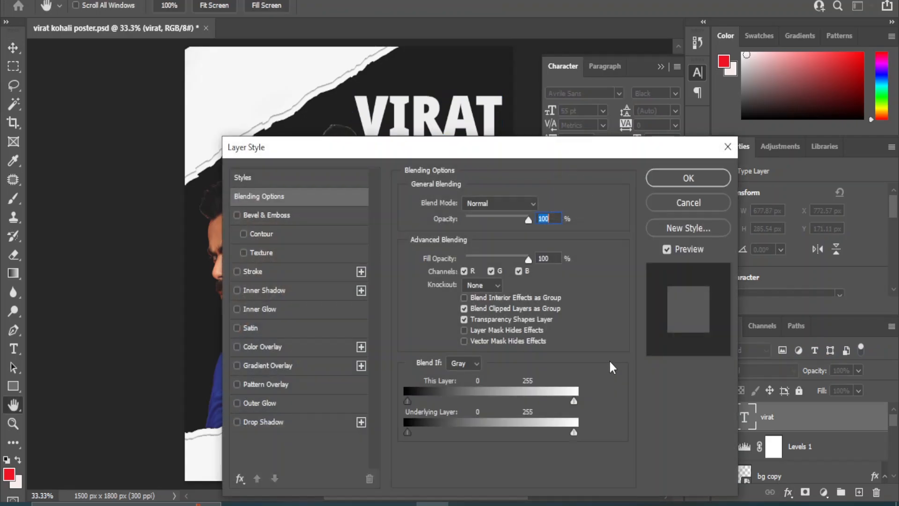
pyautogui.click(237, 271)
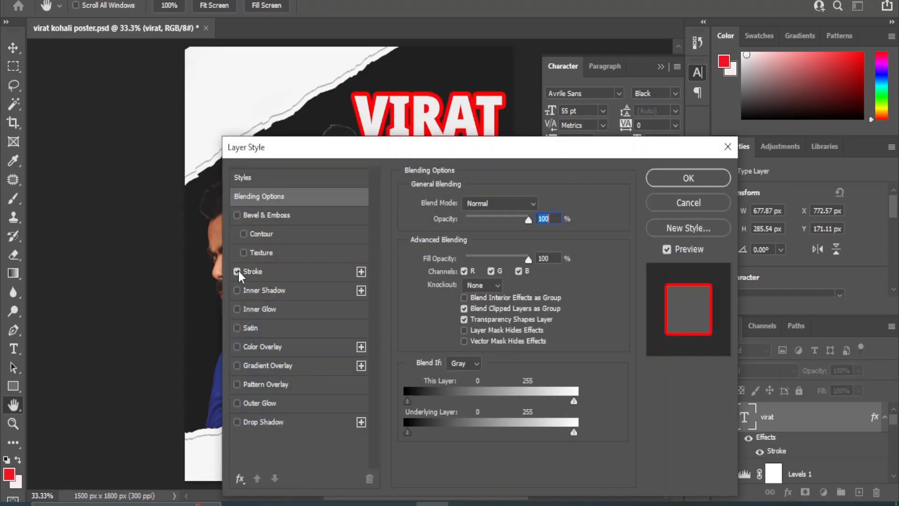
pyautogui.click(272, 272)
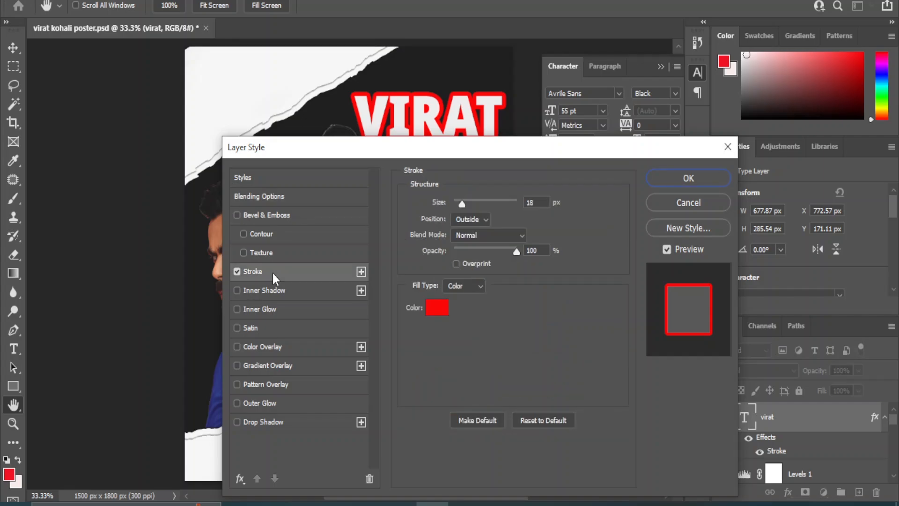
pyautogui.click(688, 178)
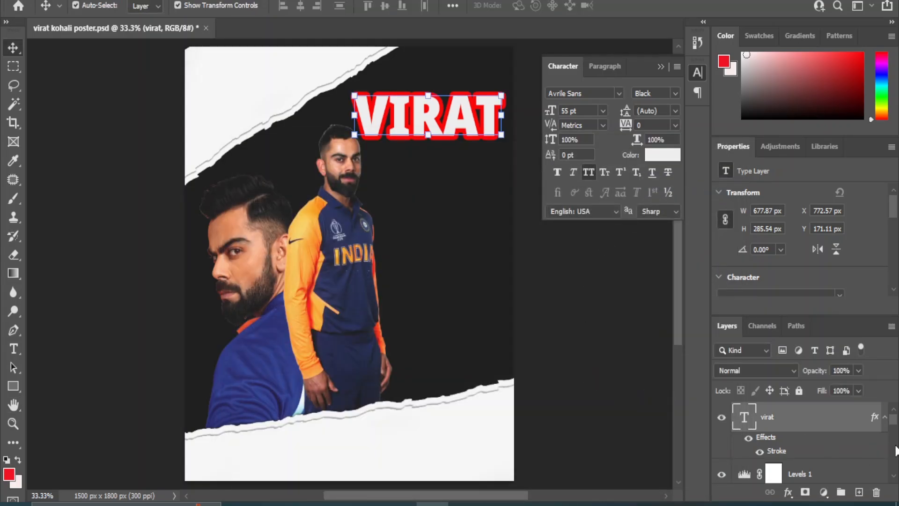
# Lower the VIRAT layer's fill until only the red outline shows, keeping its opacity at 100%.
pyautogui.click(859, 390)
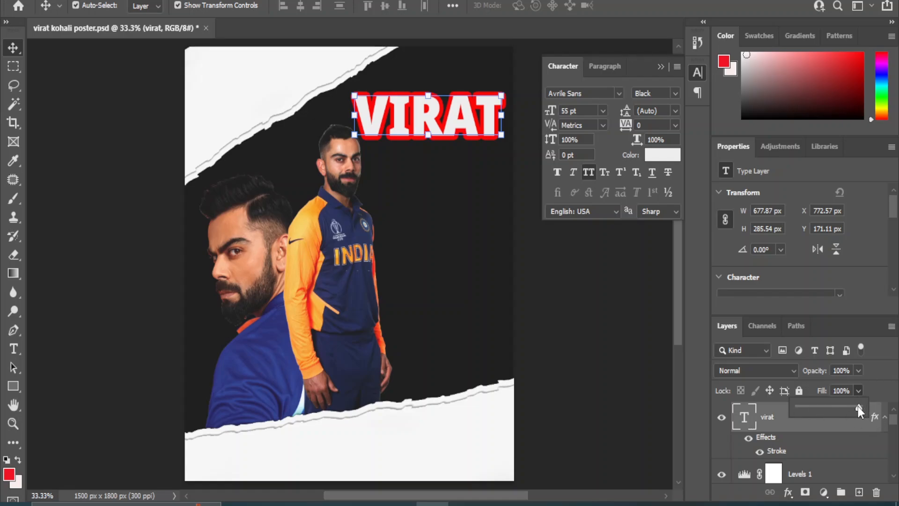
pyautogui.moveTo(857, 406); pyautogui.dragTo(860, 408)
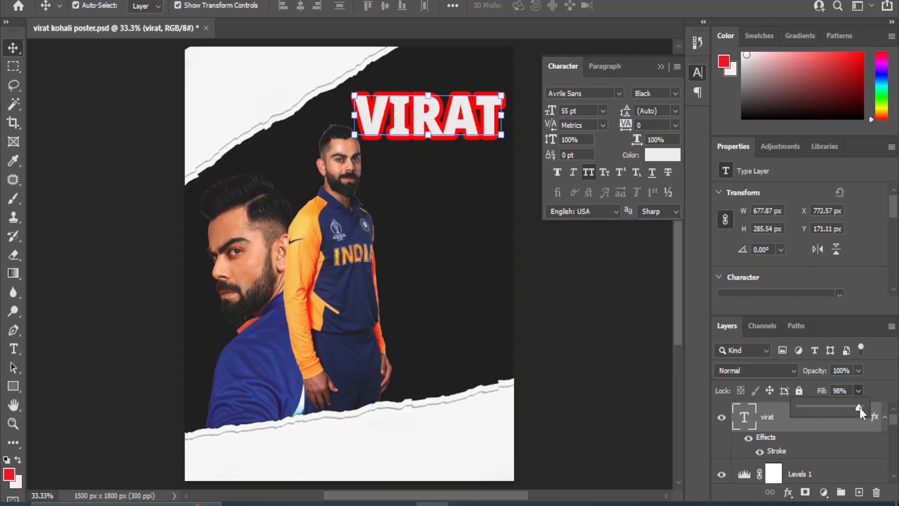
pyautogui.click(622, 367)
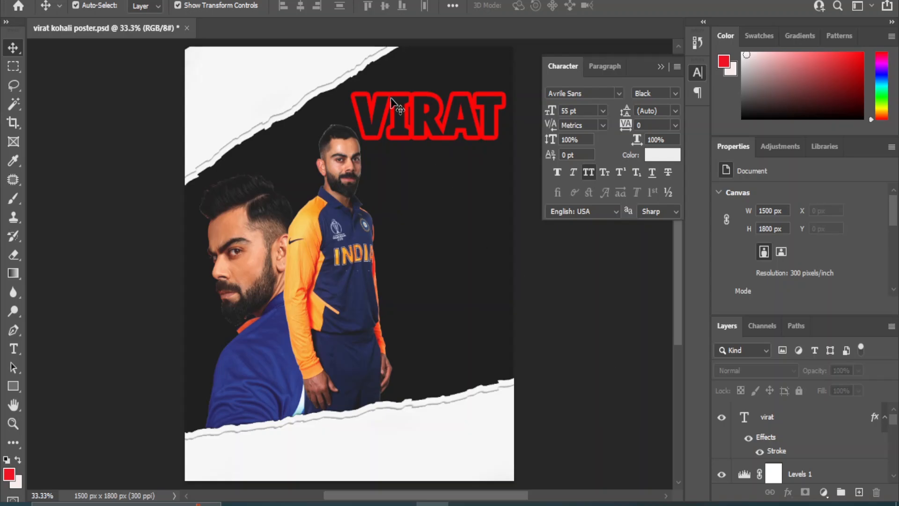
# Add the text "KOHLI" in white Avrile Sans Black at 55 pt below VIRAT.
pyautogui.click(13, 349)
pyautogui.click(68, 349)
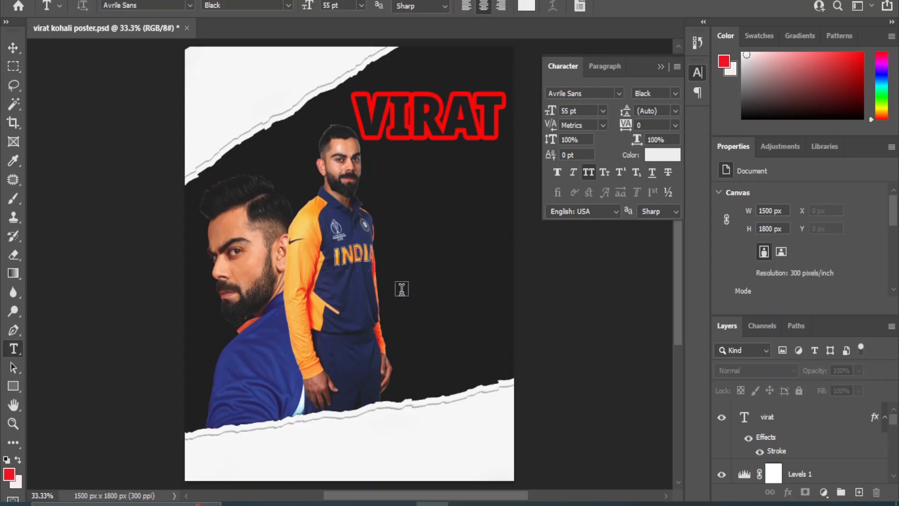
pyautogui.click(401, 289)
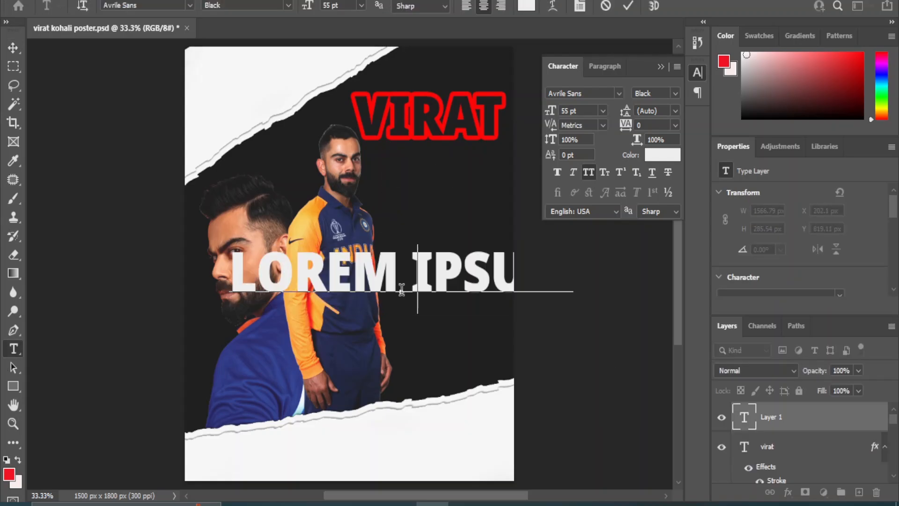
pyautogui.write('KOHLI')
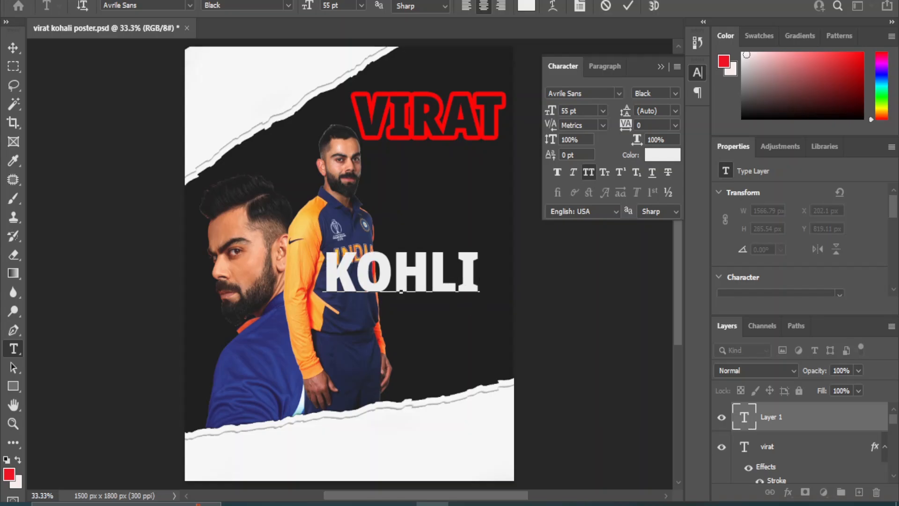
pyautogui.click(13, 48)
# Change the KOHLI text's font style to SemiBold after trying ExtraBold.
pyautogui.click(675, 93)
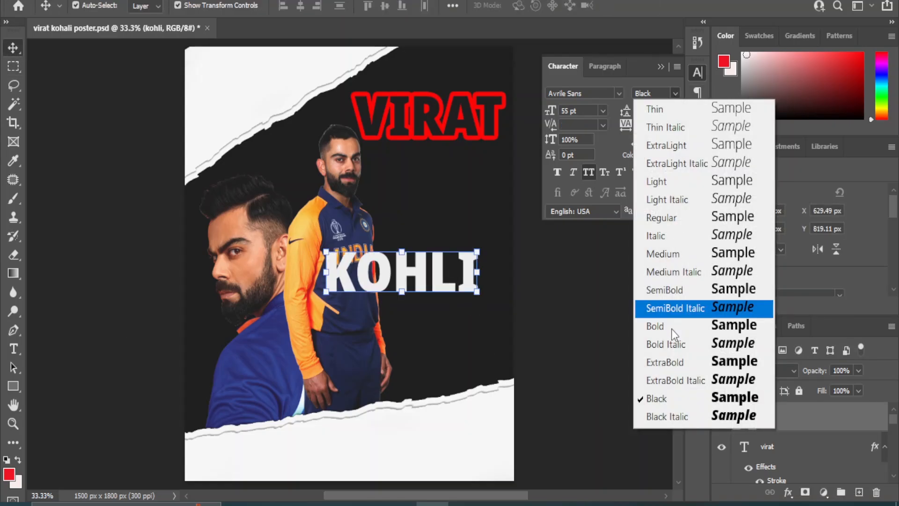
pyautogui.click(679, 363)
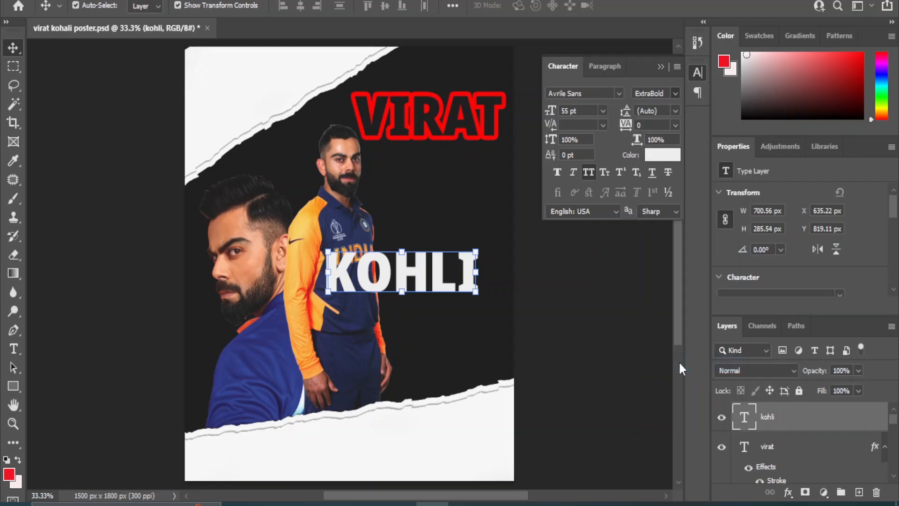
pyautogui.click(676, 93)
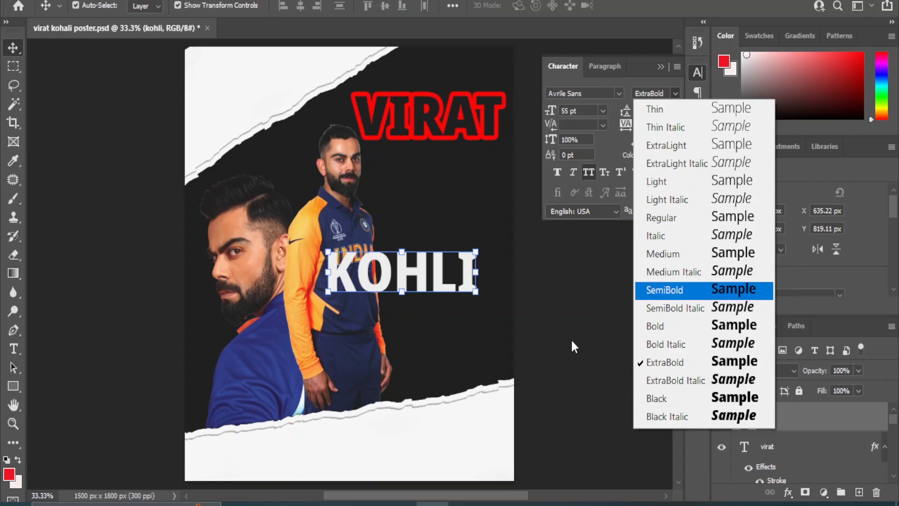
pyautogui.press('Return')
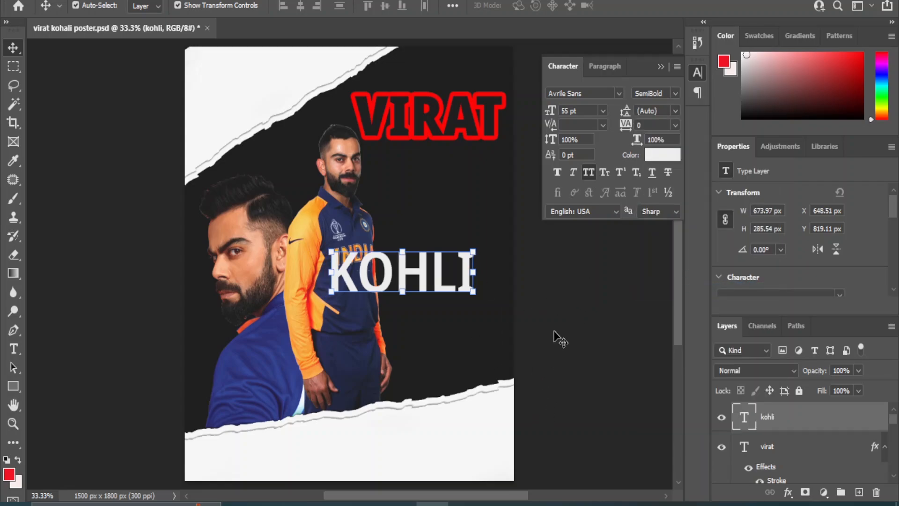
# Move the KOHLI text beside the standing figure at about X 833.51, Y 789.11 px and rotate it 90° counter-clockwise.
pyautogui.moveTo(442, 274); pyautogui.dragTo(447, 273)
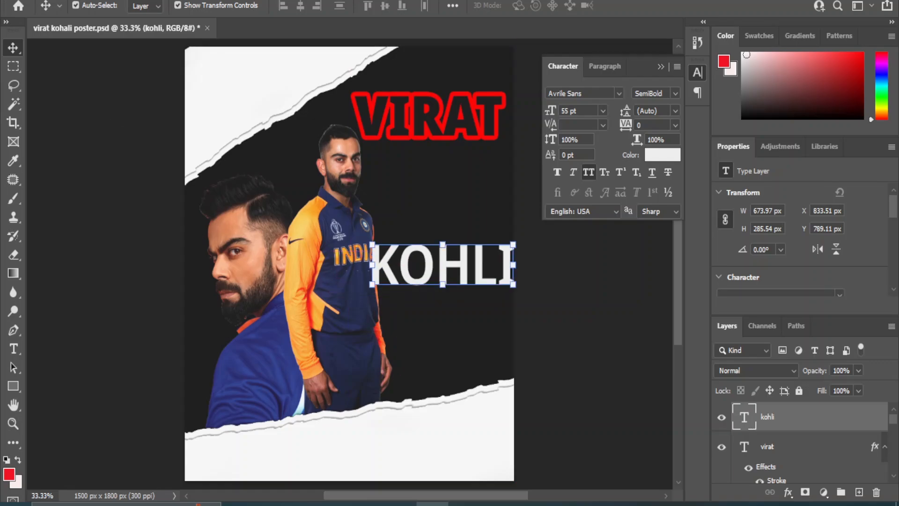
pyautogui.click(70, 1)
pyautogui.moveTo(92, 313)
pyautogui.click(287, 276)
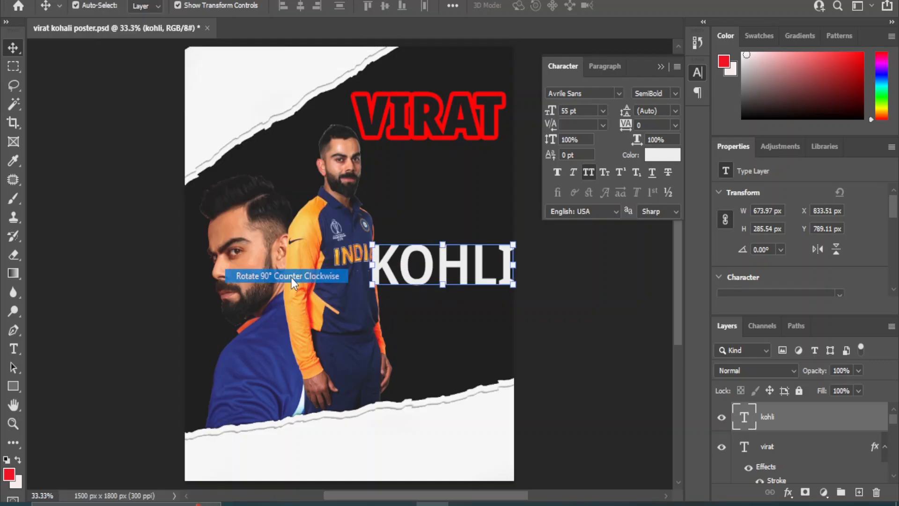
# Set the vertical KOHLI text to 72 pt and nudge it left to about X 990.46 px.
pyautogui.click(603, 111)
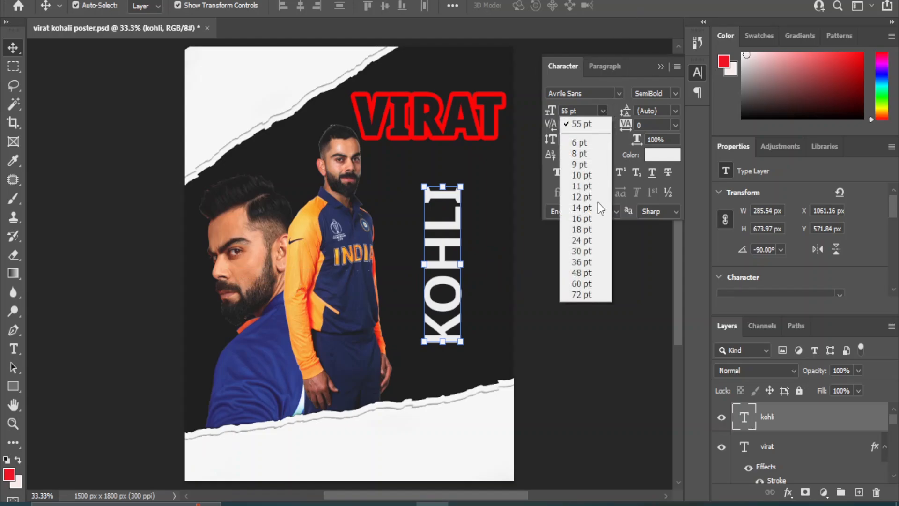
pyautogui.click(585, 295)
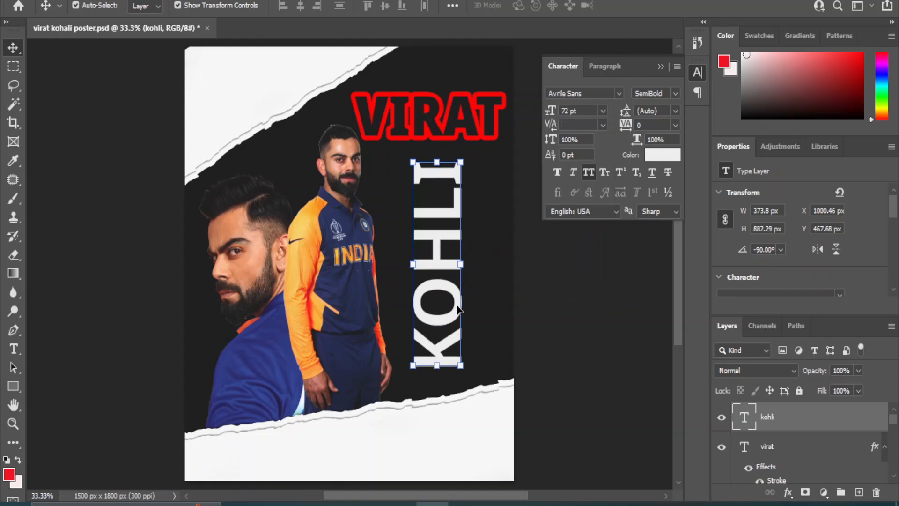
pyautogui.hotkey('shift', 'Left')
pyautogui.hotkey('shift', 'Left')
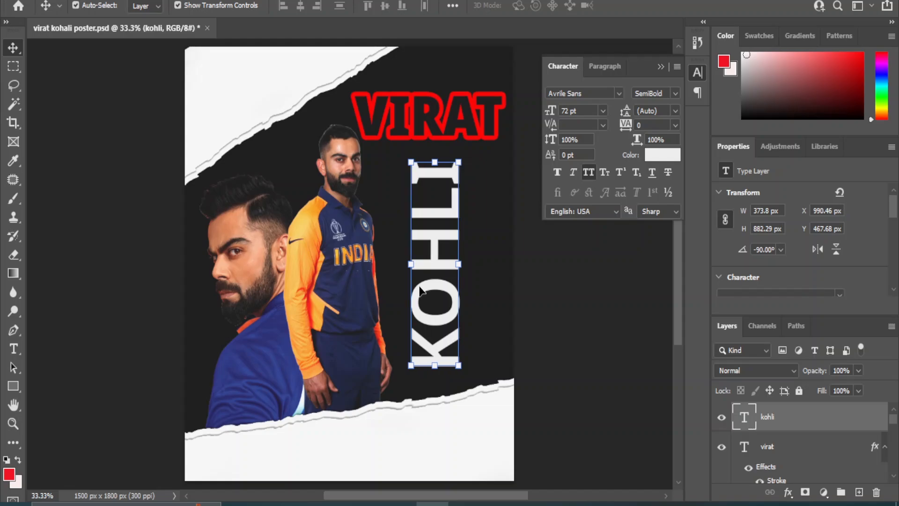
# Change the vertical KOHLI text's font to IBM Plex Sans Condensed Bold.
pyautogui.moveTo(551, 91); pyautogui.dragTo(609, 94)
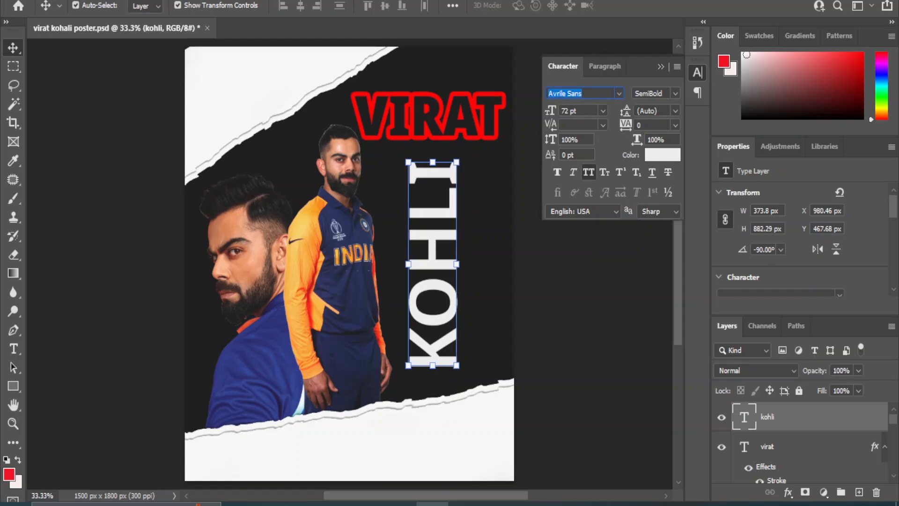
pyautogui.write('san')
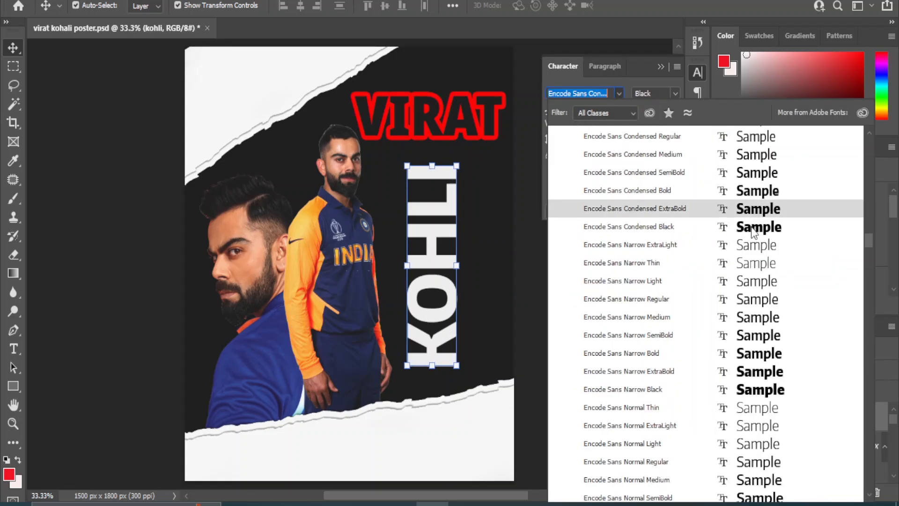
pyautogui.scroll(-7, 768, 379)
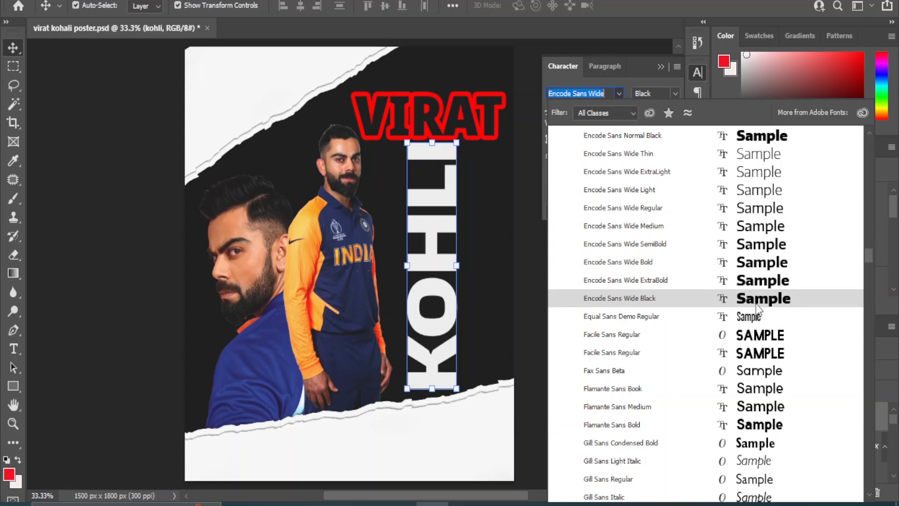
pyautogui.scroll(-2, 756, 304)
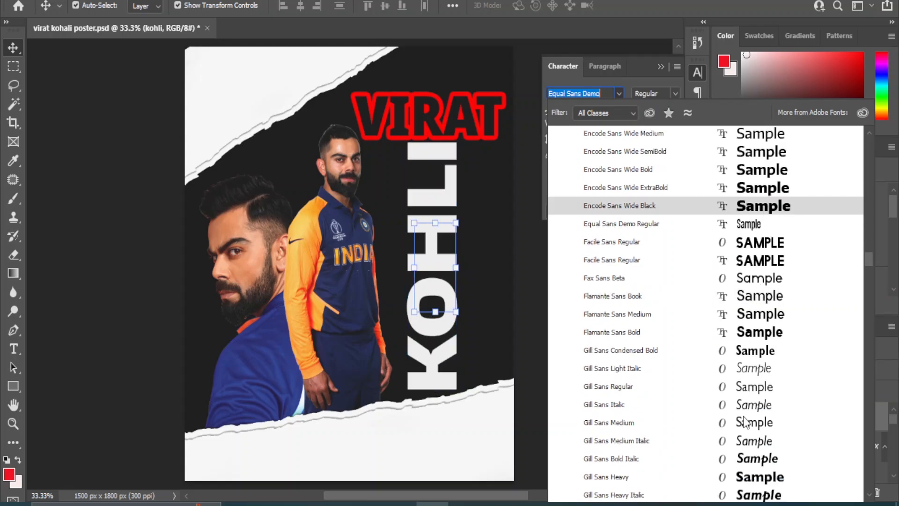
pyautogui.scroll(-6, 744, 412)
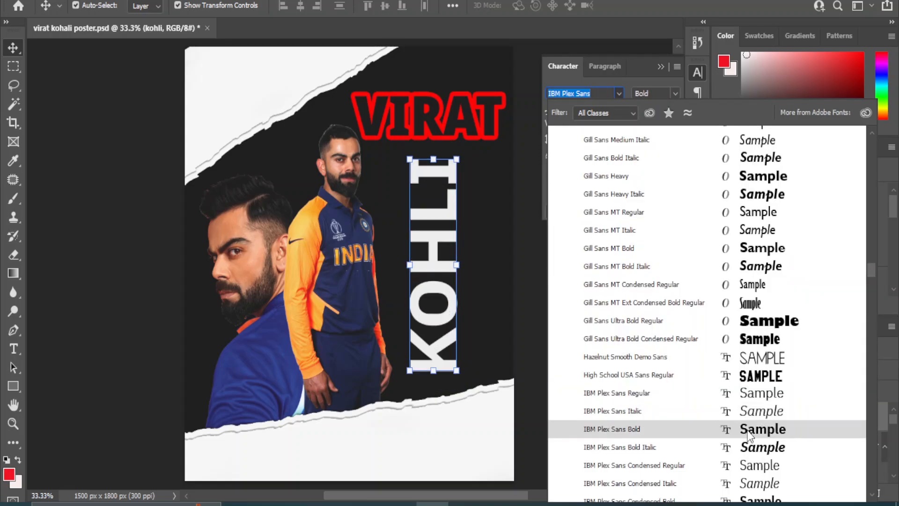
pyautogui.scroll(-3, 748, 435)
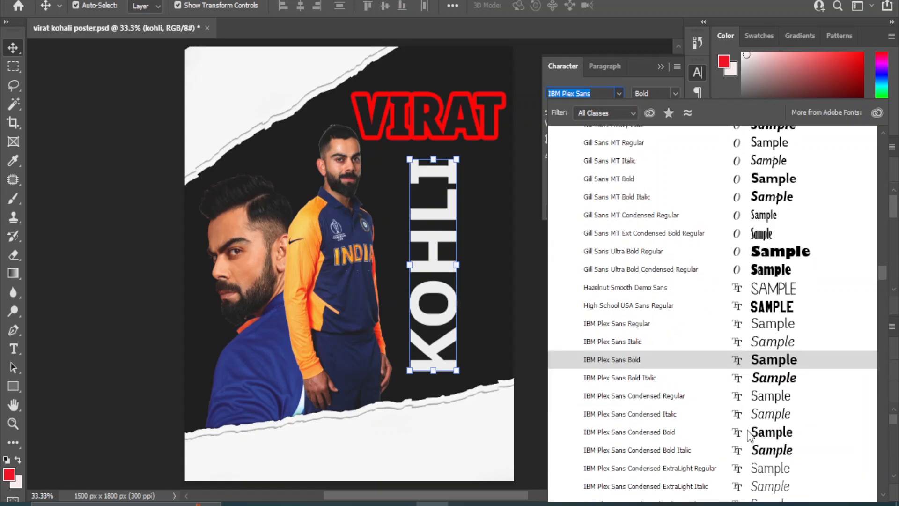
pyautogui.click(769, 363)
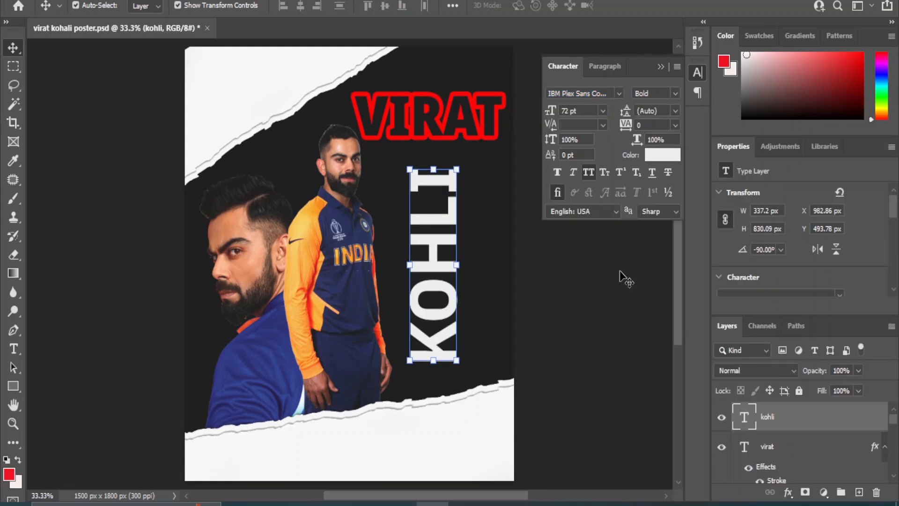
# Enlarge the KOHLI text to about 76.31 pt and move it to about X 947.69, Y 470 px beside the standing figure.
pyautogui.moveTo(455, 362); pyautogui.dragTo(458, 365)
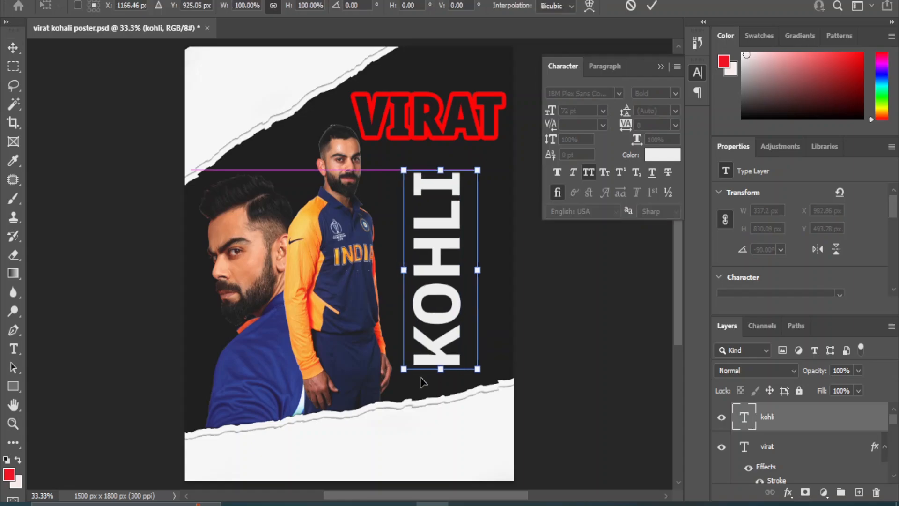
pyautogui.moveTo(402, 367); pyautogui.dragTo(394, 378)
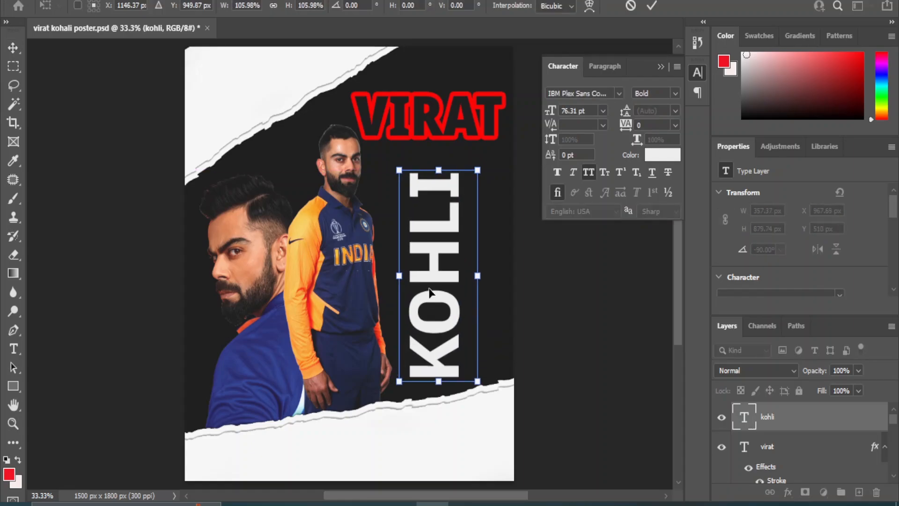
pyautogui.hotkey('shift', 'Left')
pyautogui.hotkey('shift', 'Up')
pyautogui.hotkey('shift', 'Up')
pyautogui.hotkey('shift', 'Up')
pyautogui.hotkey('shift', 'Up')
pyautogui.hotkey('shift', 'Up')
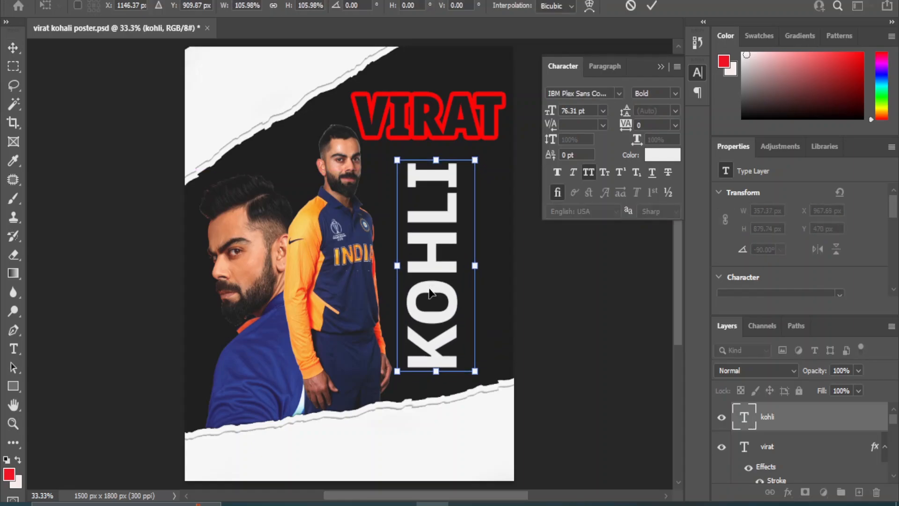
pyautogui.hotkey('shift', 'Left')
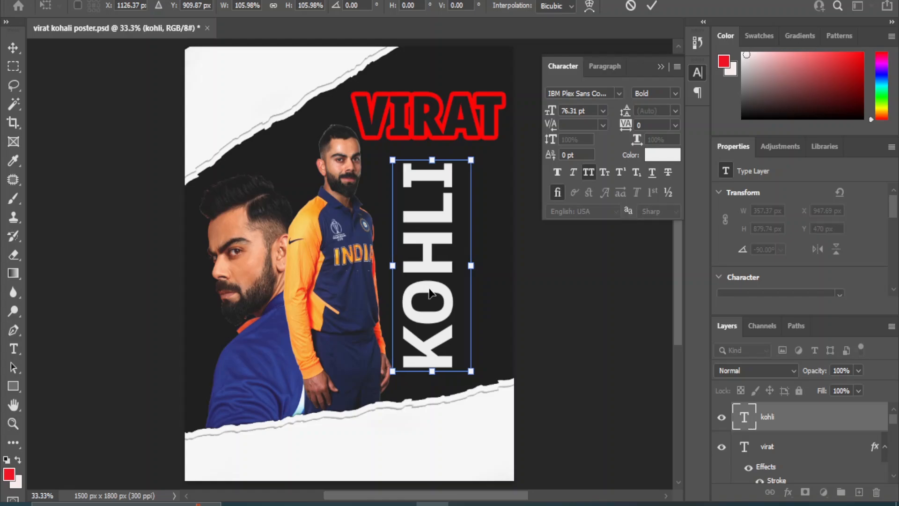
# Recolour the KOHLI text to the same red as the VIRAT outline.
pyautogui.click(663, 155)
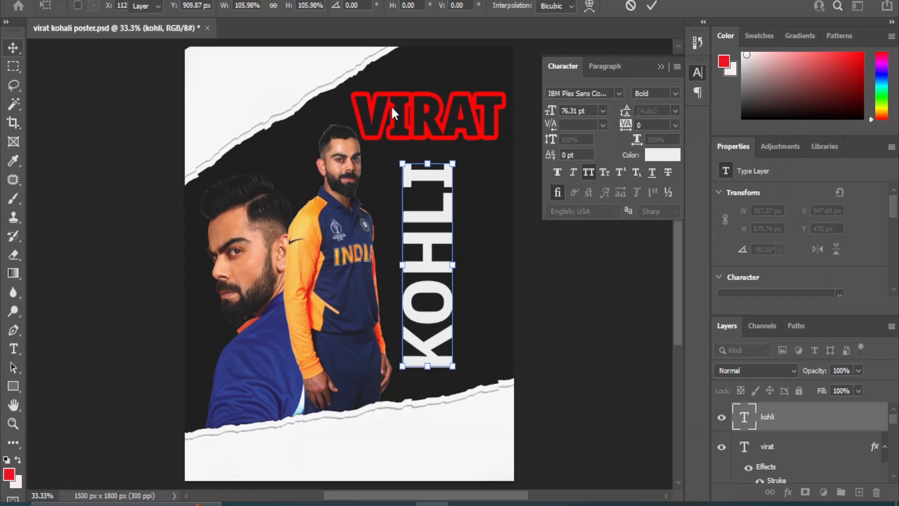
pyautogui.click(495, 93)
pyautogui.click(839, 244)
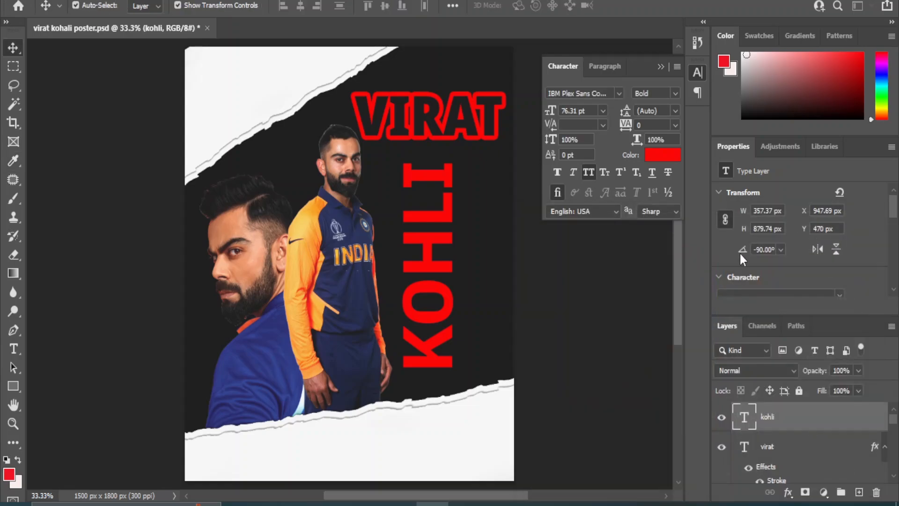
# Add an 18 px outside stroke in near-white (#fbf7f7) to the KOHLI text layer.
pyautogui.click(786, 495)
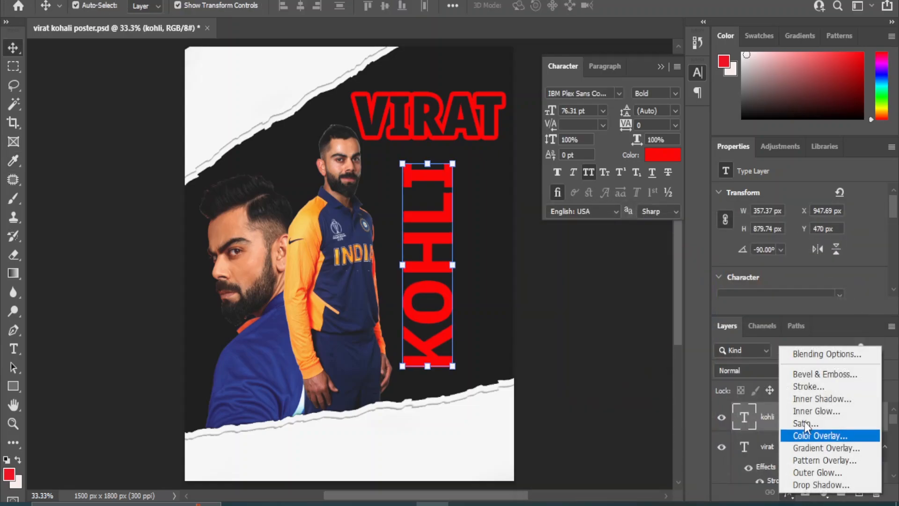
pyautogui.click(801, 354)
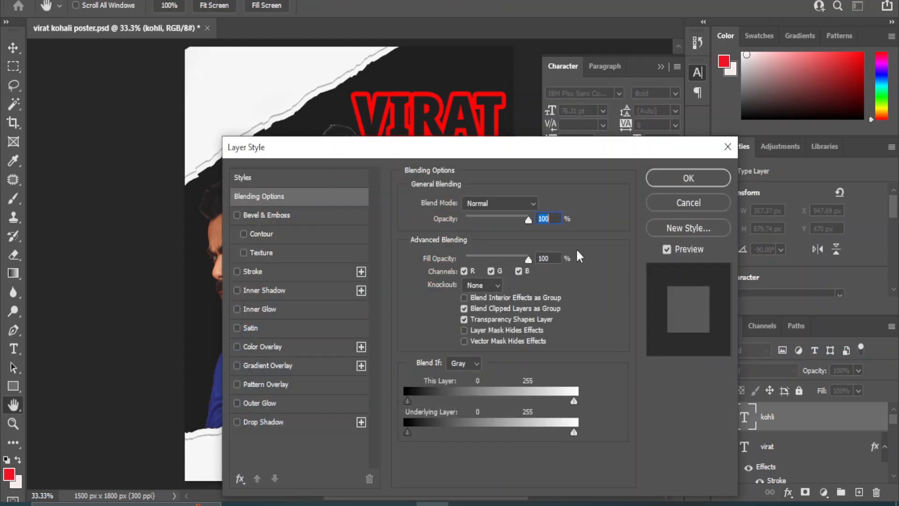
pyautogui.click(237, 271)
pyautogui.moveTo(359, 144)
pyautogui.mouseDown()
pyautogui.moveTo(375, 157)
pyautogui.moveTo(597, 124)
pyautogui.moveTo(577, 120)
pyautogui.mouseUp()
pyautogui.click(501, 250)
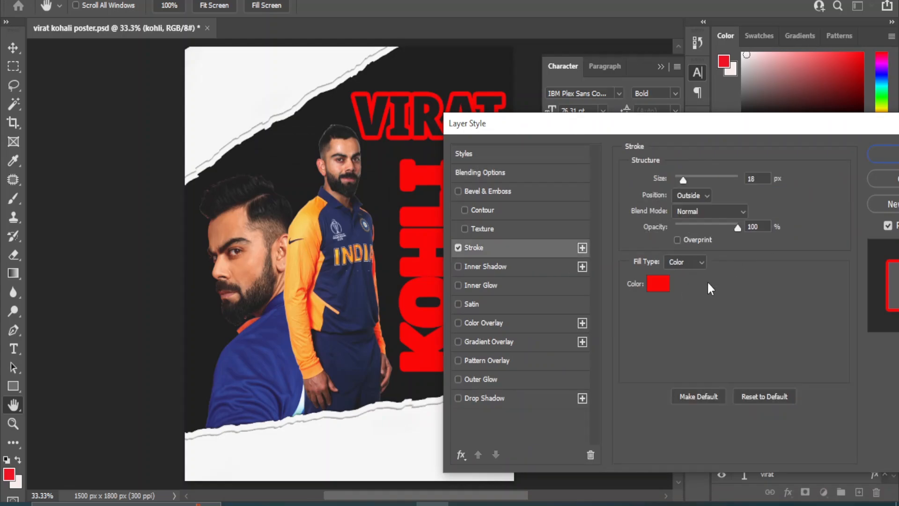
pyautogui.click(653, 284)
pyautogui.click(532, 253)
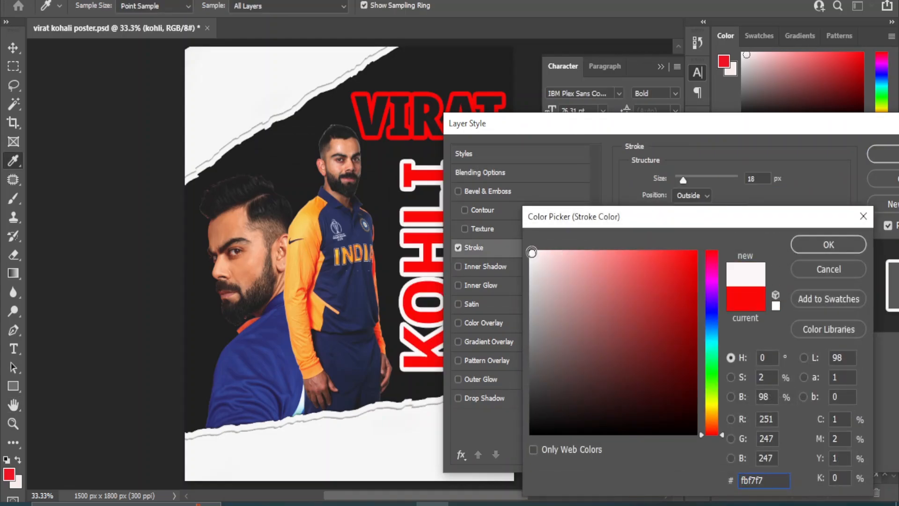
pyautogui.click(829, 250)
pyautogui.moveTo(672, 123)
pyautogui.mouseDown()
pyautogui.moveTo(673, 137)
pyautogui.moveTo(764, 246)
pyautogui.moveTo(698, 252)
pyautogui.moveTo(702, 84)
pyautogui.moveTo(496, 137)
pyautogui.mouseUp()
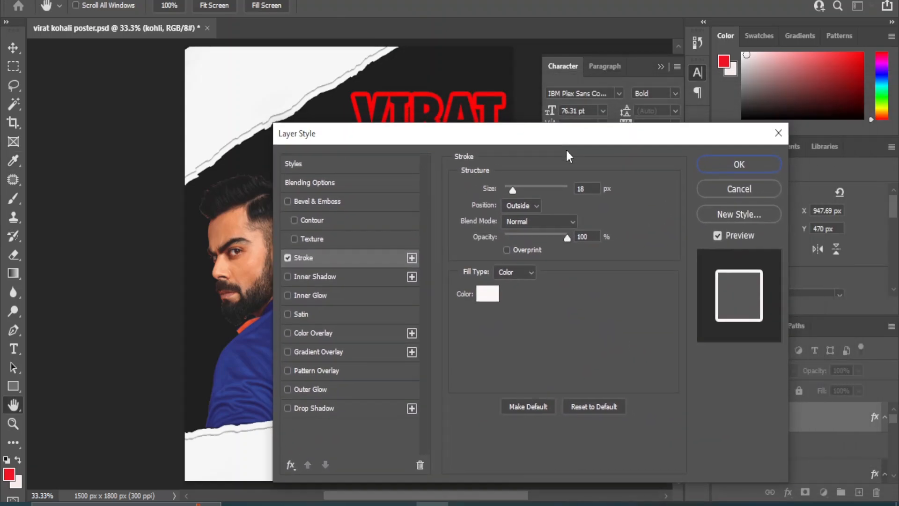
pyautogui.click(729, 165)
# Enlarge the KOHLI text to about 80.52 pt and move the VIRAT title up to about Y 156.11 px.
pyautogui.moveTo(399, 160); pyautogui.dragTo(383, 145)
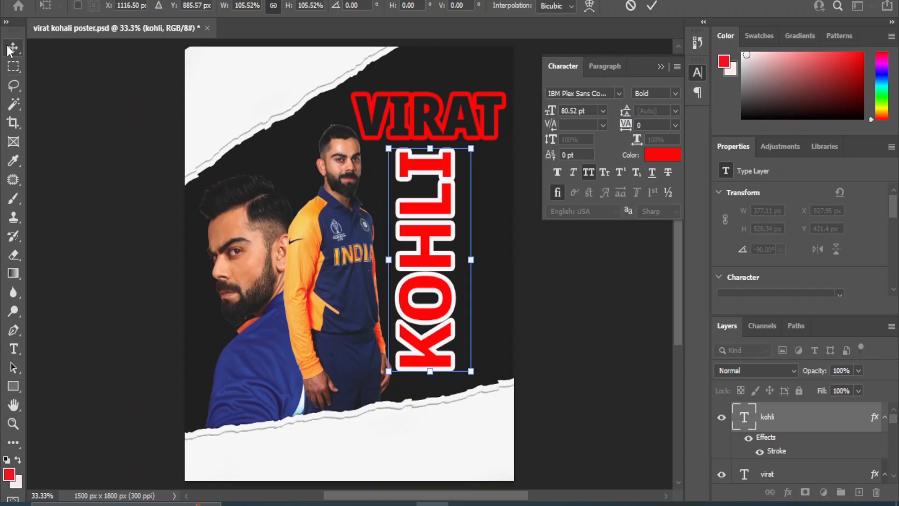
pyautogui.click(11, 46)
pyautogui.click(421, 106)
pyautogui.click(420, 107)
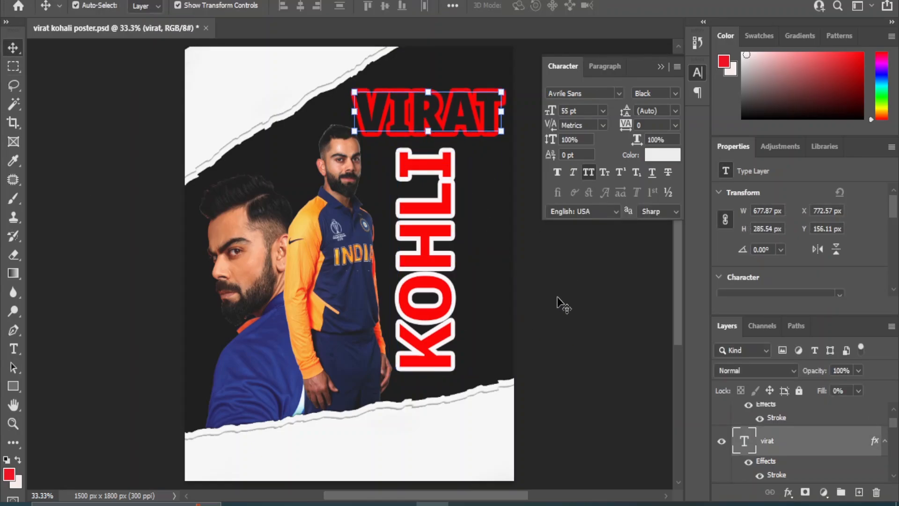
pyautogui.click(566, 320)
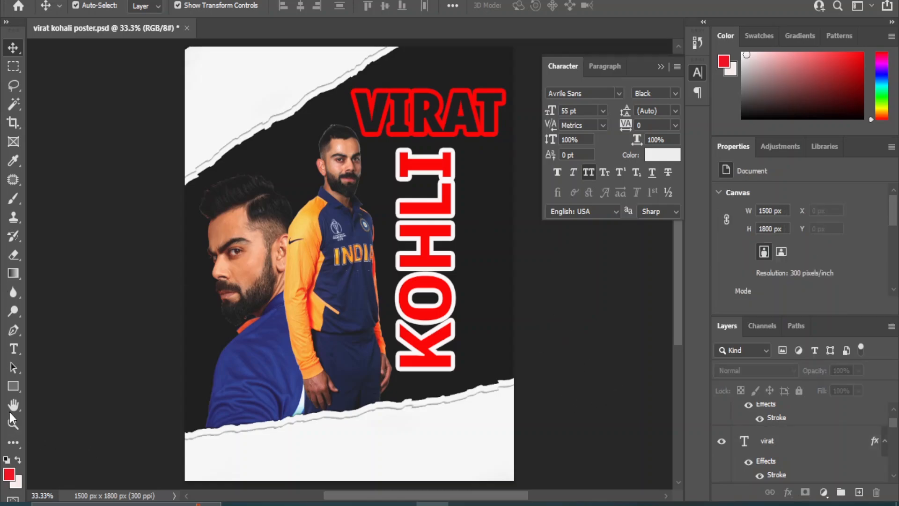
# Apply a red Color Overlay at 100% opacity in Normal mode to the lower torn-paper layer.
pyautogui.click(433, 445)
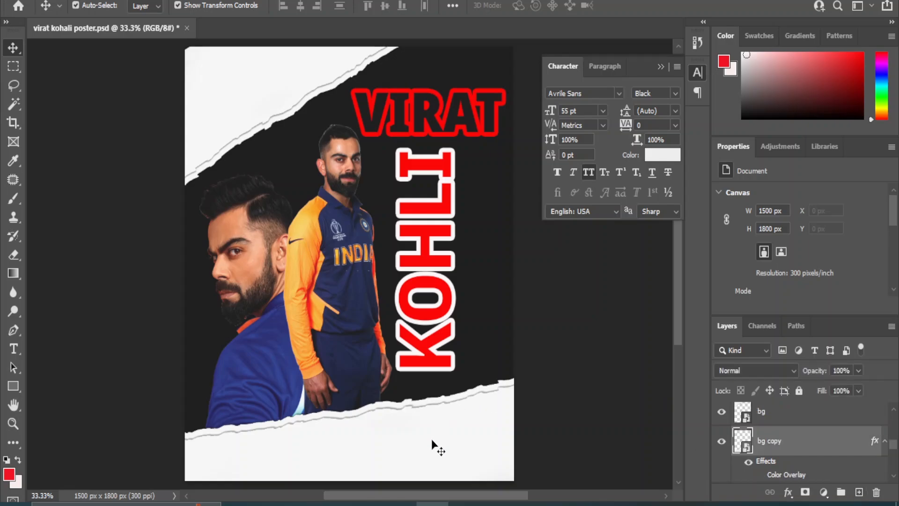
pyautogui.click(788, 491)
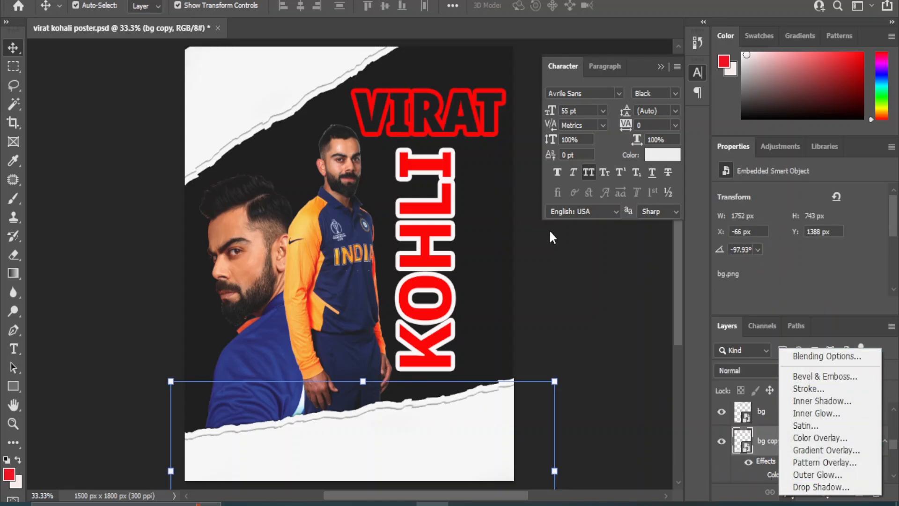
pyautogui.click(814, 356)
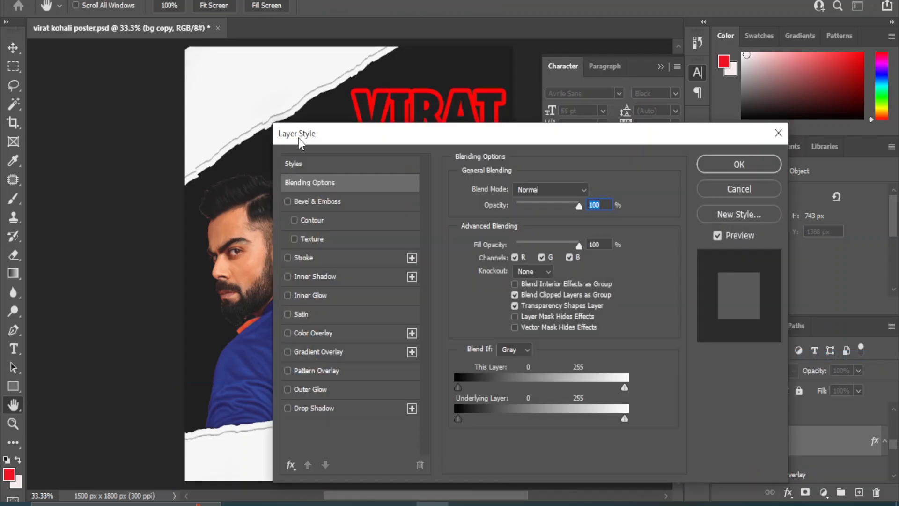
pyautogui.moveTo(347, 135); pyautogui.dragTo(492, 149)
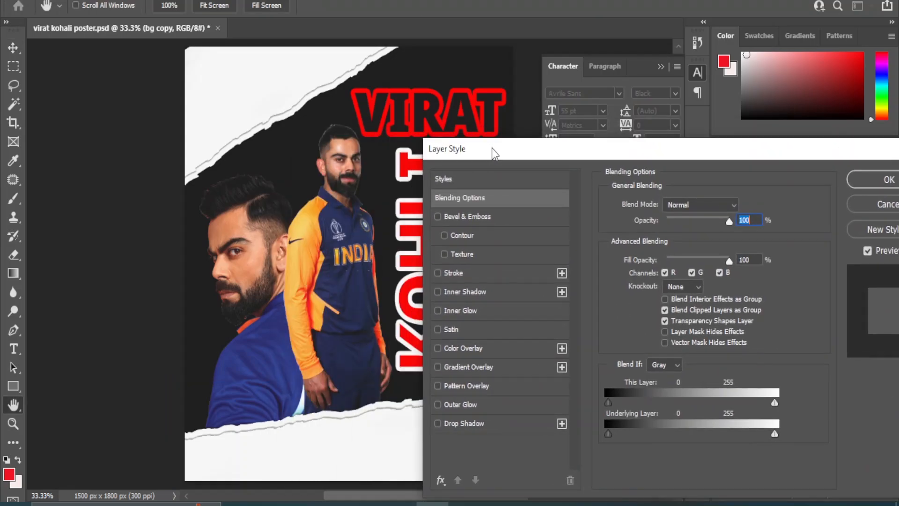
pyautogui.click(437, 347)
pyautogui.click(485, 347)
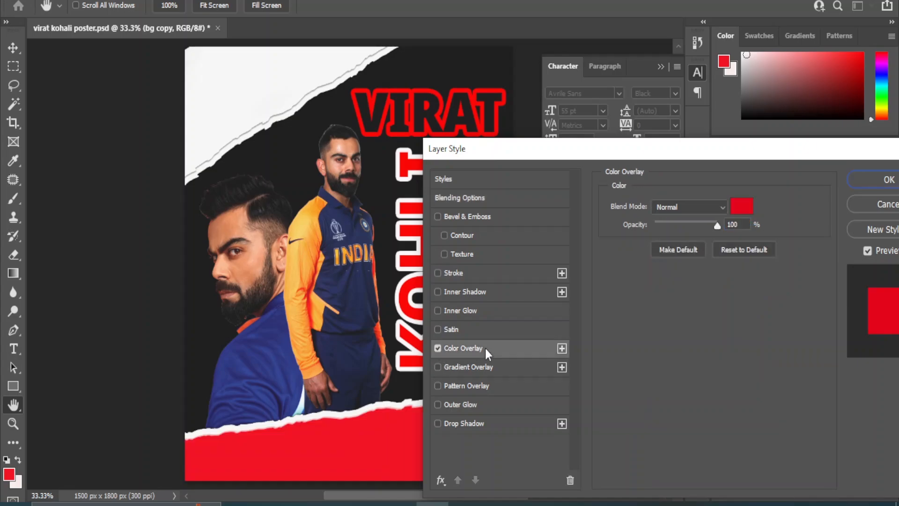
pyautogui.moveTo(662, 153); pyautogui.dragTo(441, 161)
pyautogui.click(737, 189)
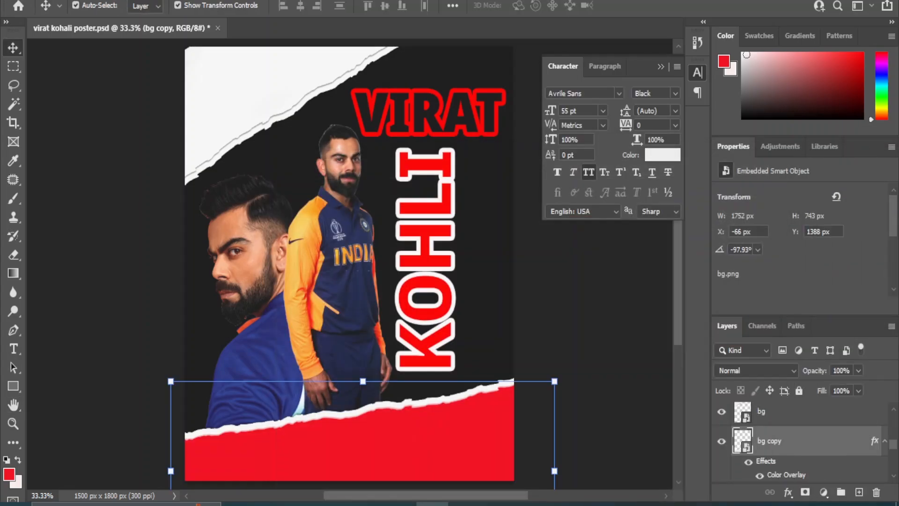
pyautogui.click(221, 95)
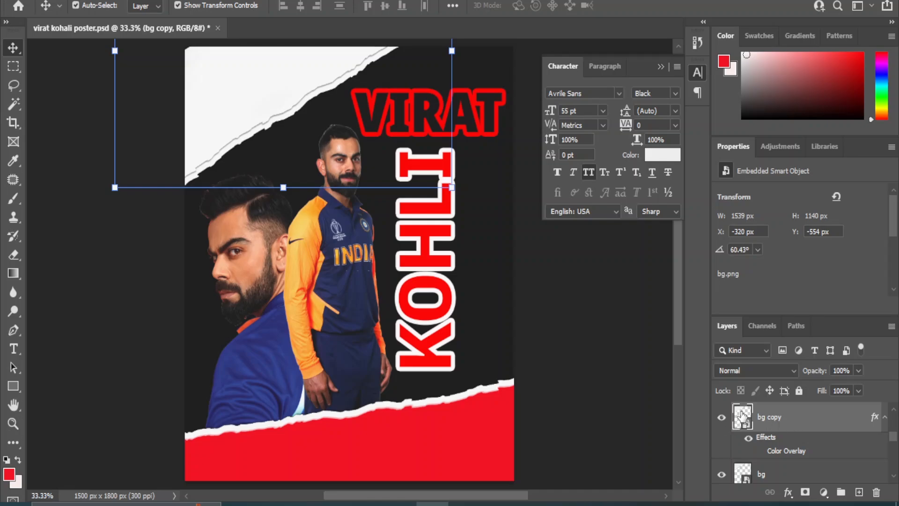
pyautogui.click(788, 491)
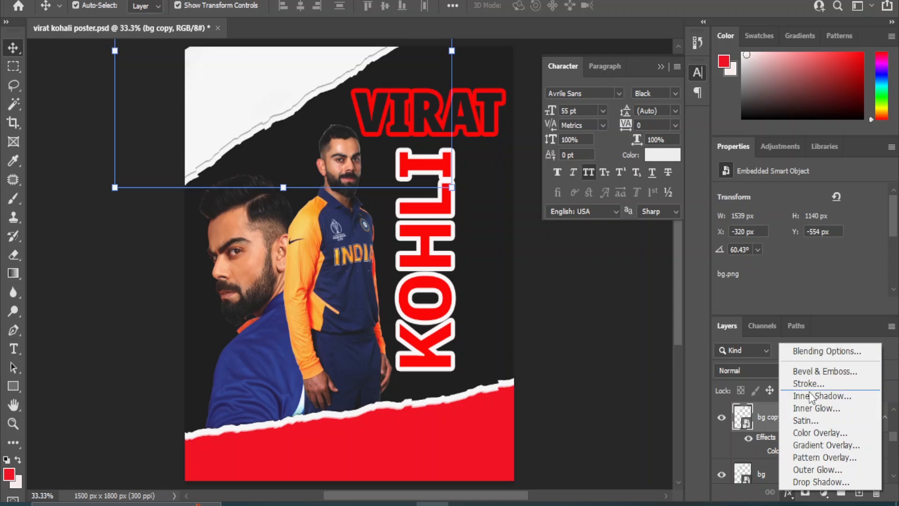
pyautogui.click(807, 443)
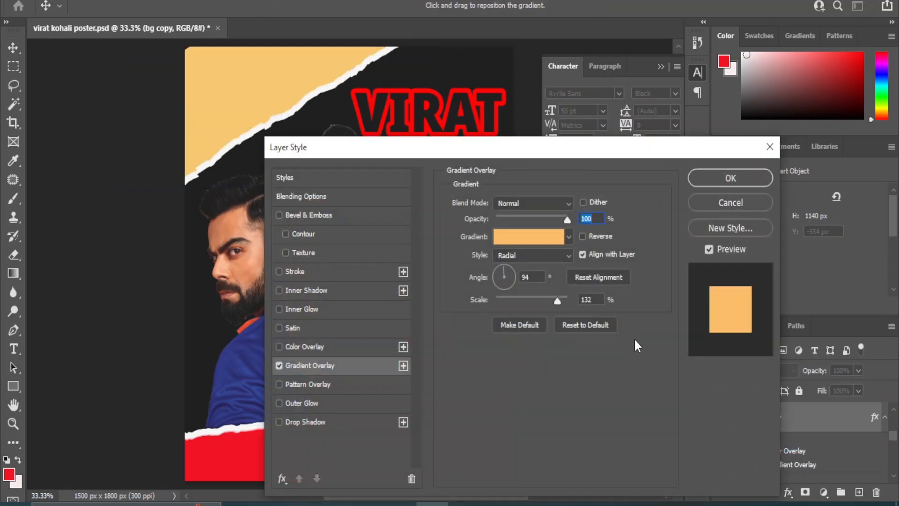
pyautogui.click(718, 202)
pyautogui.click(582, 397)
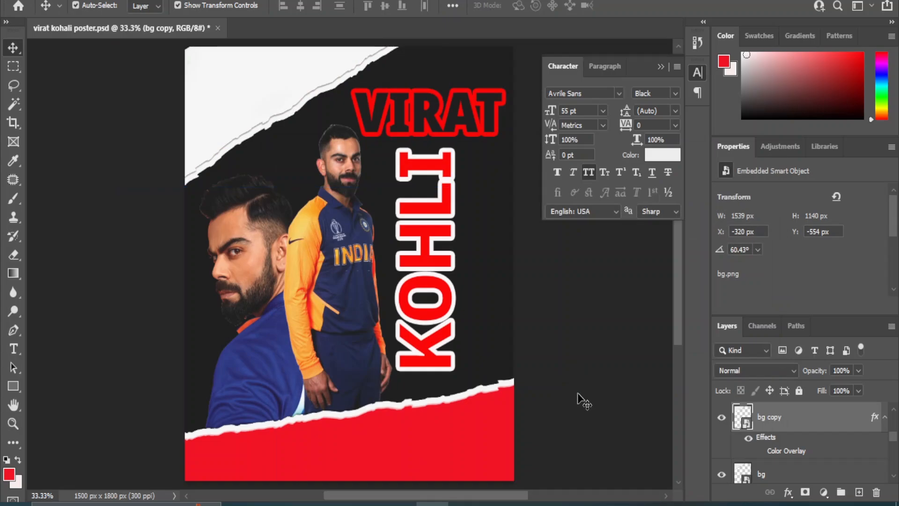
# Apply a red Color Overlay at 100% opacity in Normal mode to the upper torn-paper layer, bg copy.
pyautogui.click(768, 427)
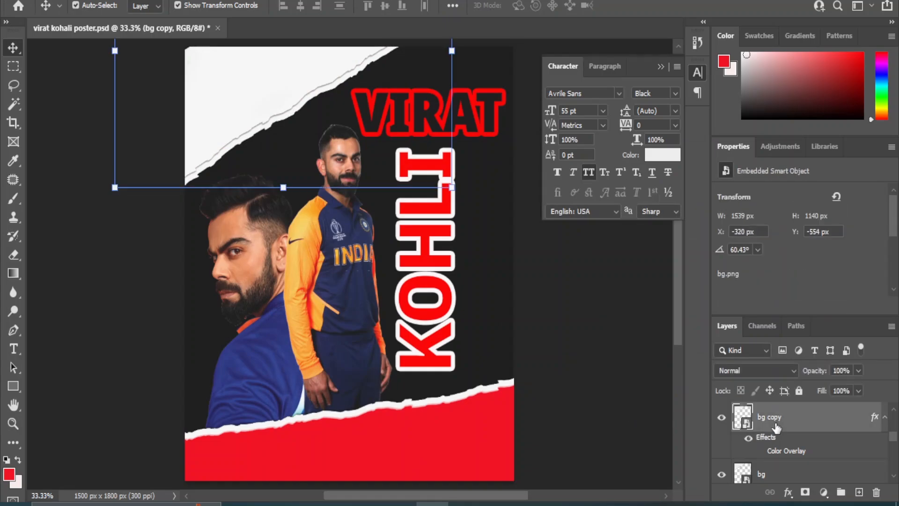
pyautogui.click(788, 492)
pyautogui.click(698, 344)
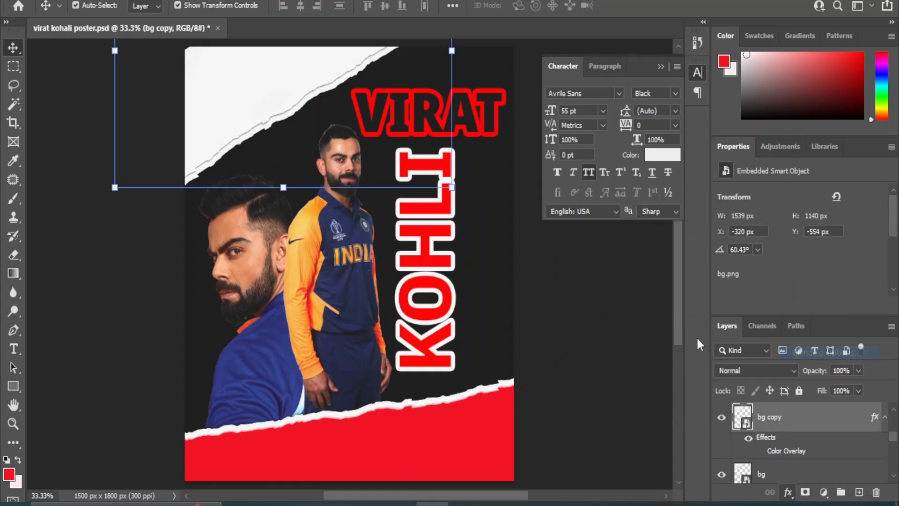
pyautogui.doubleClick(734, 431)
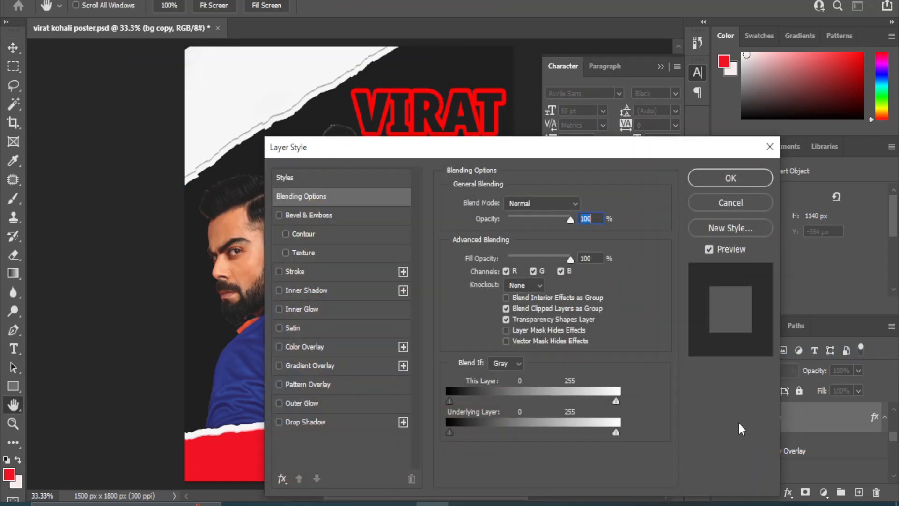
pyautogui.click(280, 347)
pyautogui.click(329, 353)
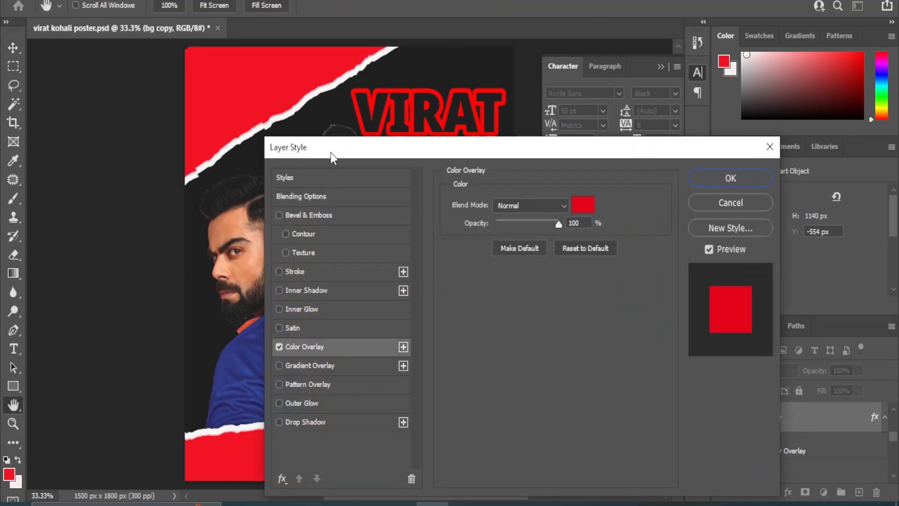
pyautogui.moveTo(331, 152); pyautogui.dragTo(197, 209)
pyautogui.click(584, 233)
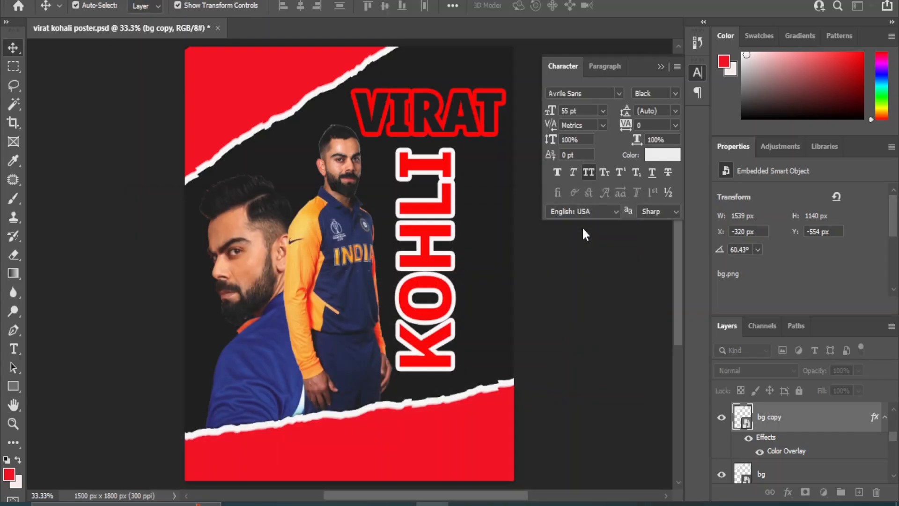
pyautogui.click(578, 331)
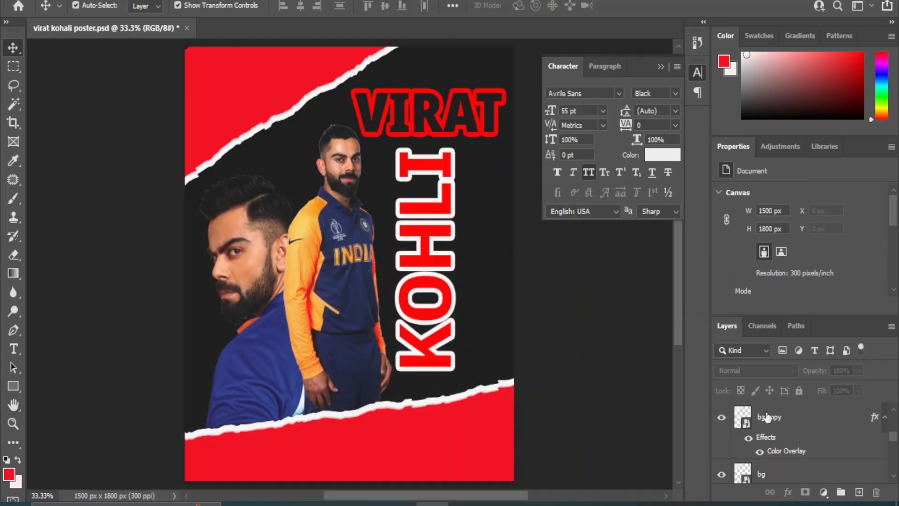
# On a new top layer, draw a red ellipse about 18 x 18 px with a 0 px stroke beside the KOHLI text.
pyautogui.scroll(5, 791, 431)
pyautogui.click(859, 492)
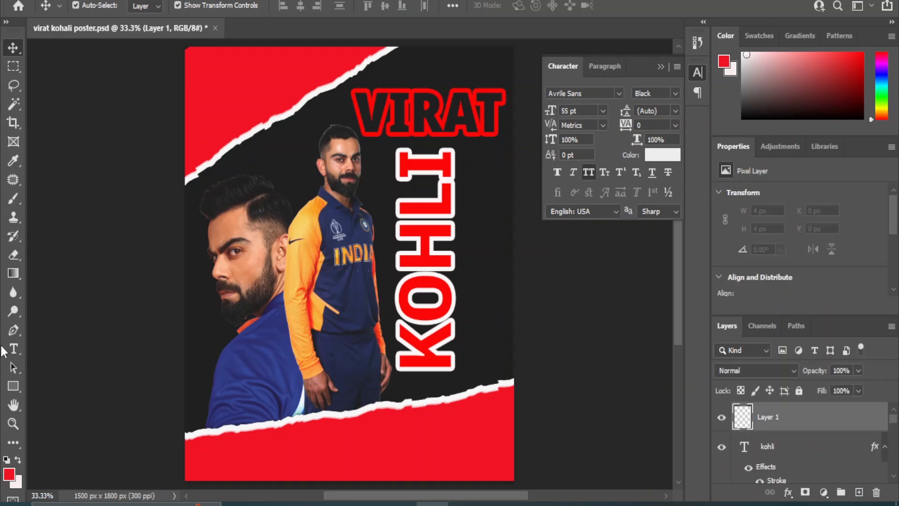
pyautogui.rightClick(15, 385)
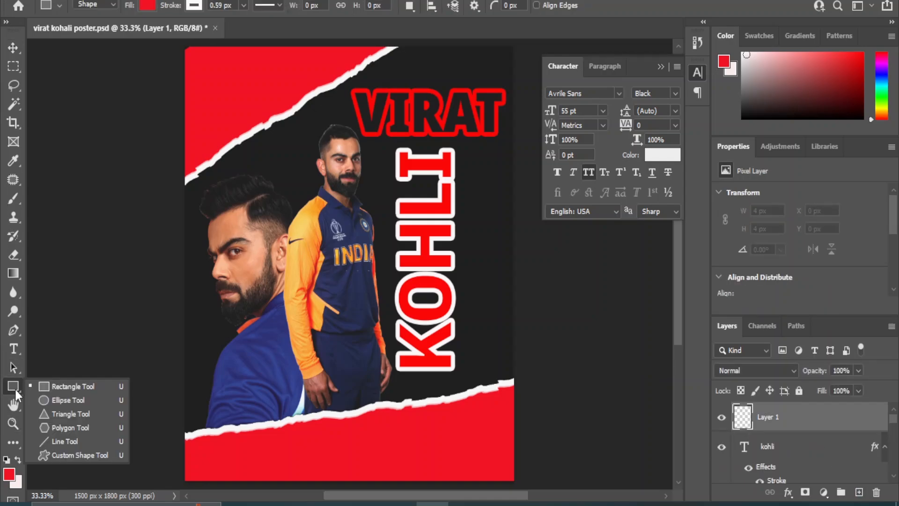
pyautogui.click(65, 399)
pyautogui.click(243, 6)
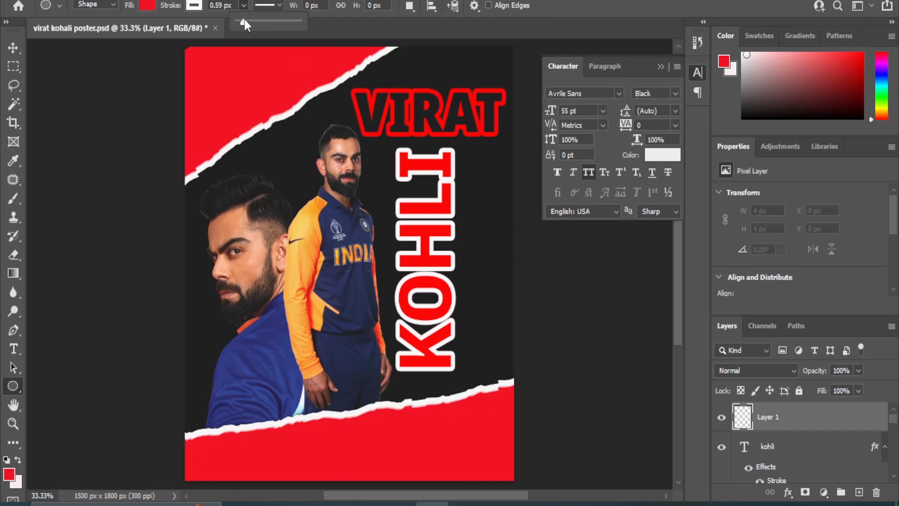
pyautogui.click(489, 239)
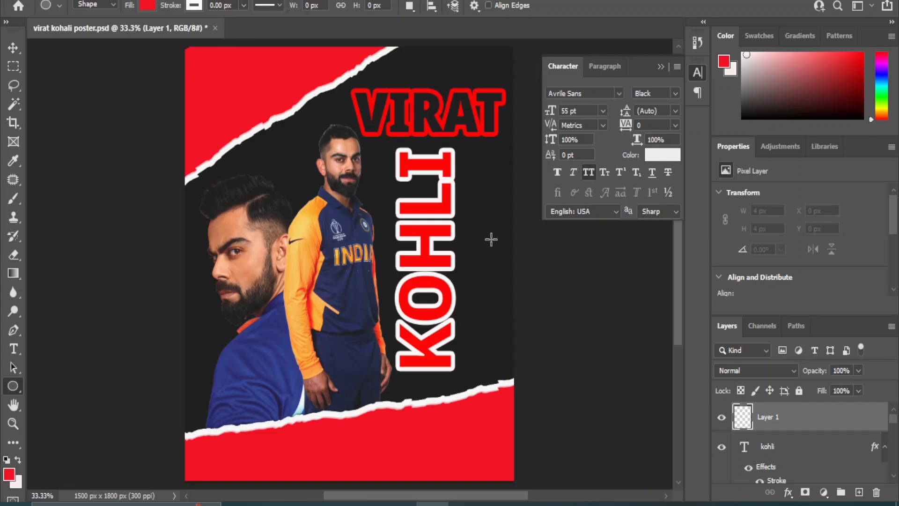
pyautogui.moveTo(490, 239); pyautogui.dragTo(493, 242)
pyautogui.press('v')
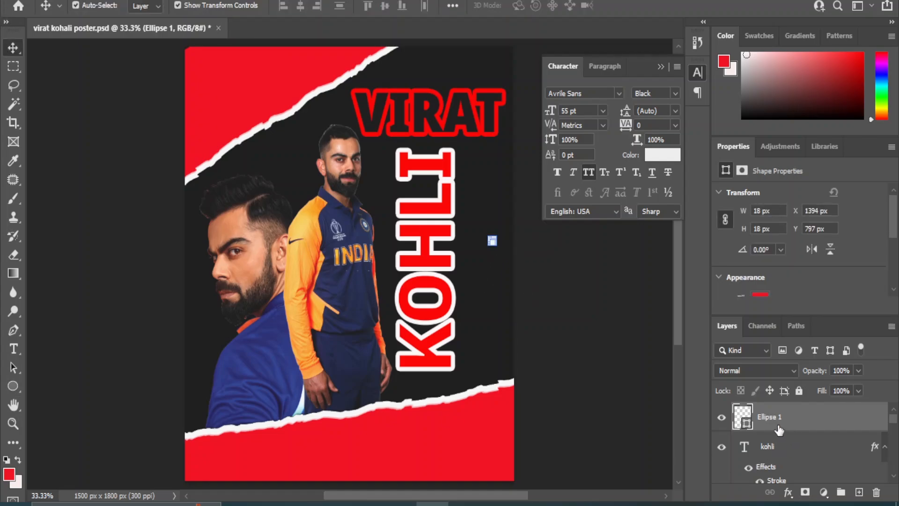
# Duplicate the small red dot seven times, placing each copy below the previous one to form a vertical column.
pyautogui.hotkey('ctrl', 'j')
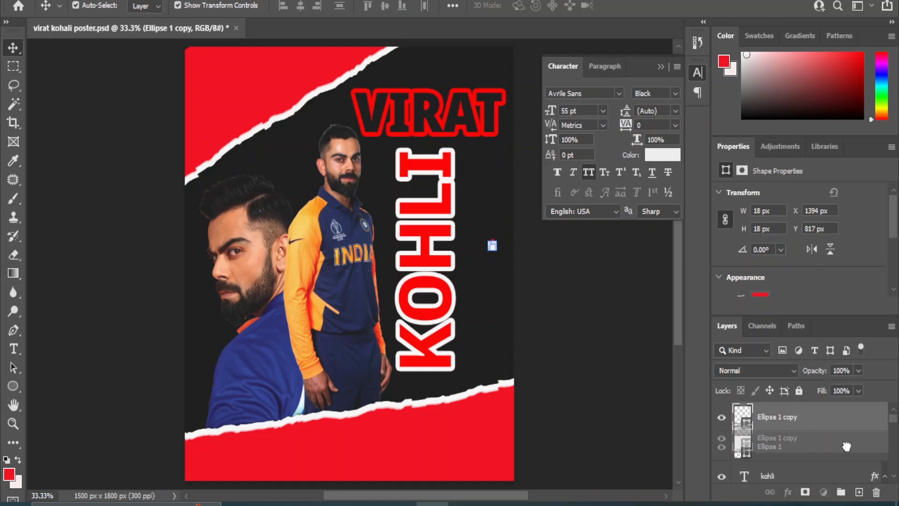
pyautogui.hotkey('ctrl', 'j')
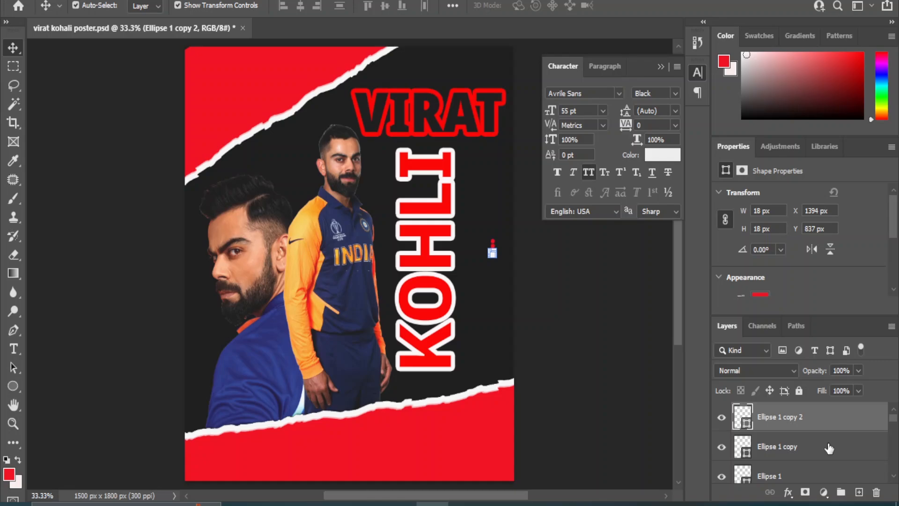
pyautogui.hotkey('ctrl', 'j')
pyautogui.hotkey('ctrl', 'j')
pyautogui.hotkey('ctrl', 'j')
pyautogui.hotkey('ctrl', 'j')
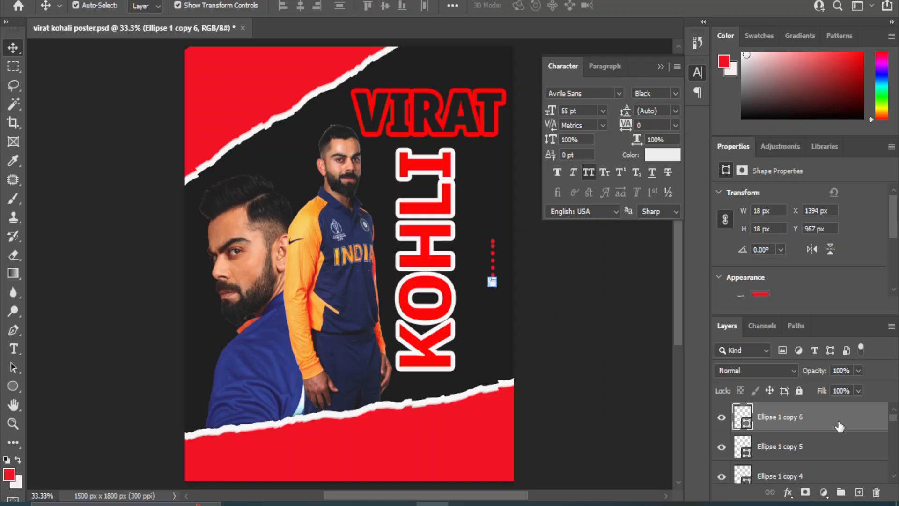
pyautogui.hotkey('ctrl', 'j')
# Select all the dot layers and distribute them evenly along the vertical column.
pyautogui.scroll(-5, 822, 447)
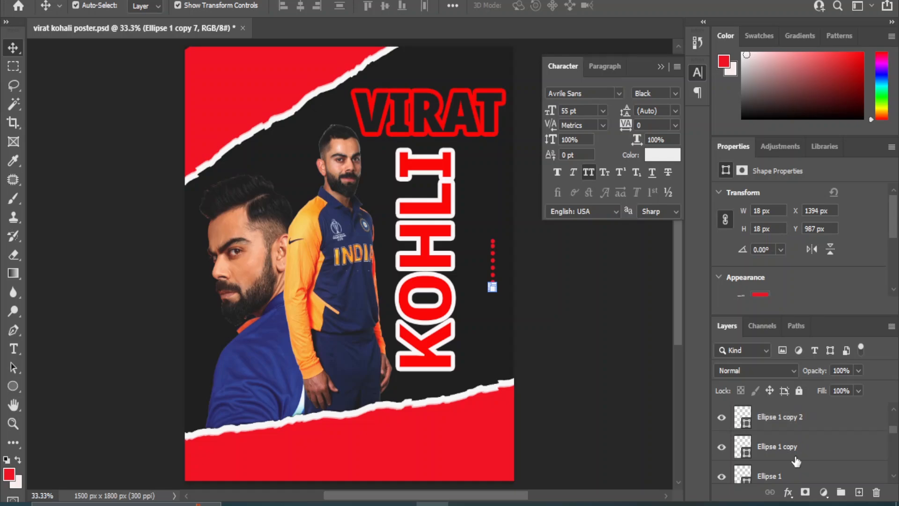
pyautogui.keyDown('shift'); pyautogui.click(778, 447); pyautogui.keyUp('shift')
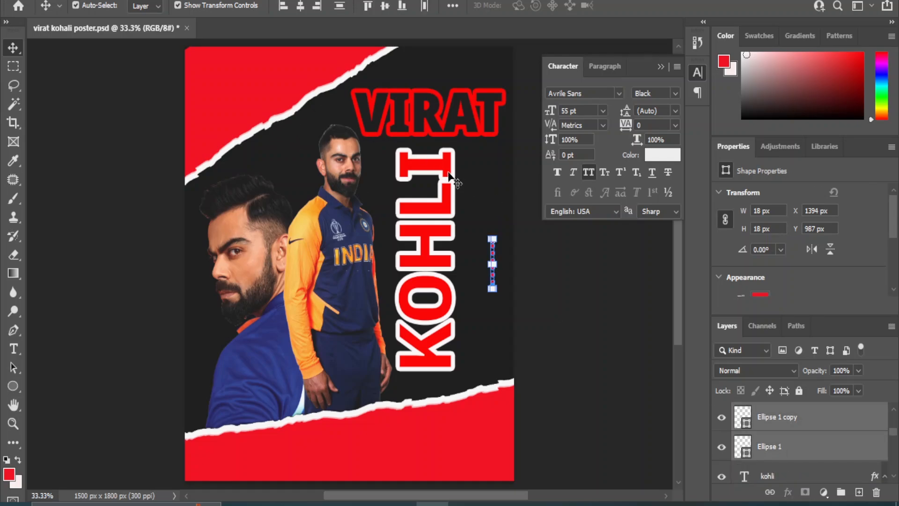
pyautogui.click(340, 5)
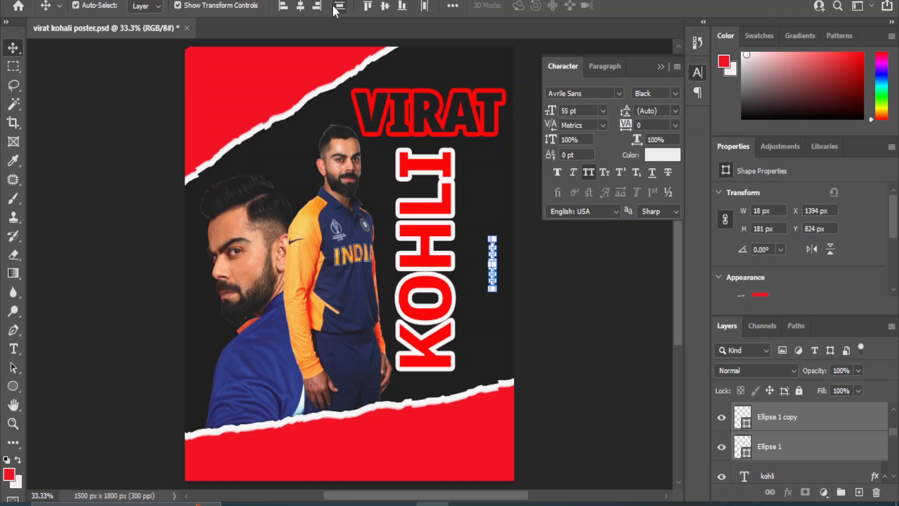
pyautogui.click(569, 310)
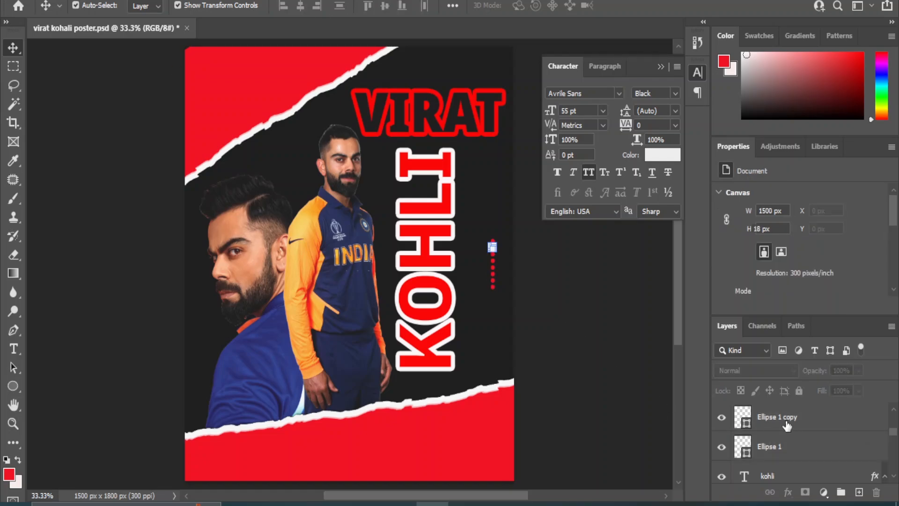
# Group all the dot layers, from Ellipse 1 to Ellipse 1 copy 7, into one group.
pyautogui.click(808, 425)
pyautogui.scroll(-1, 814, 451)
pyautogui.scroll(1, 814, 450)
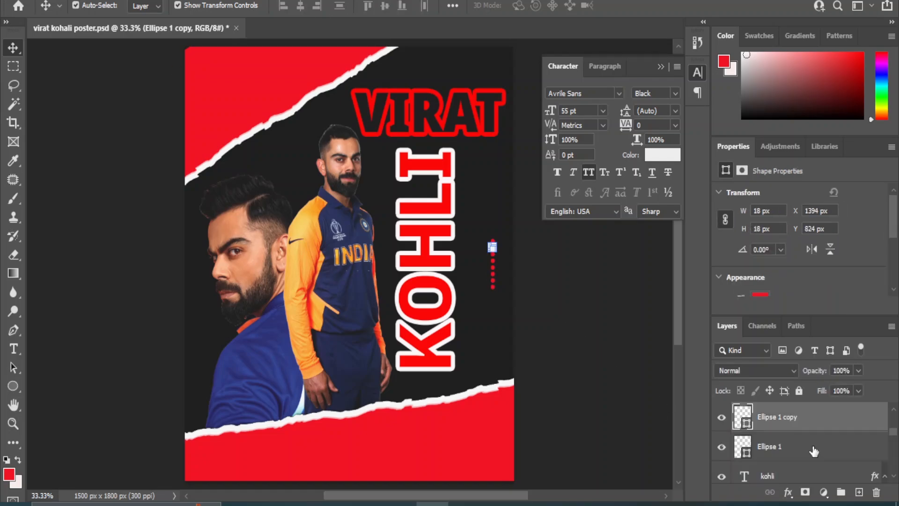
pyautogui.scroll(-1, 796, 453)
pyautogui.keyDown('shift'); pyautogui.click(769, 424); pyautogui.keyUp('shift')
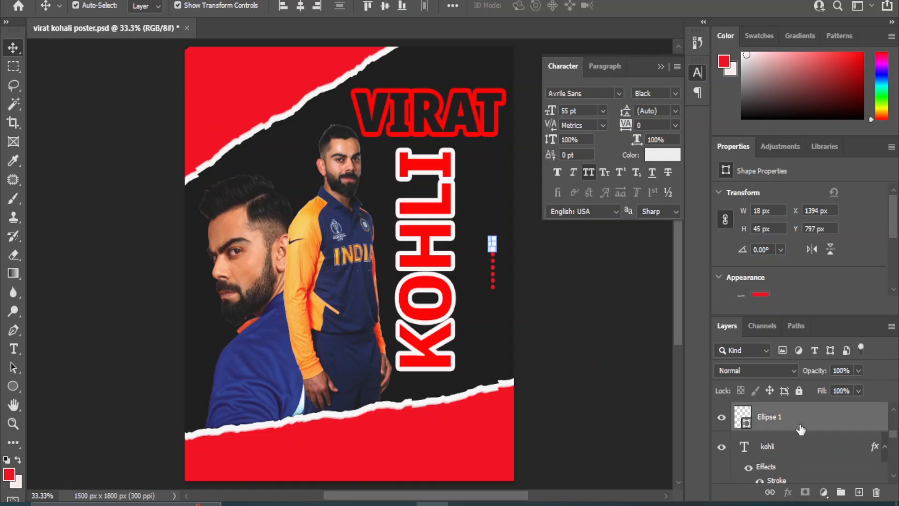
pyautogui.scroll(5, 800, 428)
pyautogui.click(787, 417)
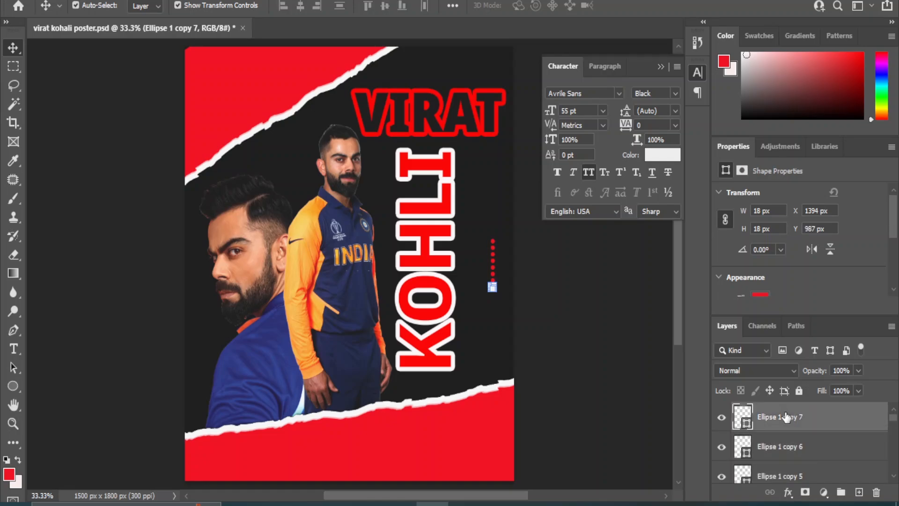
pyautogui.scroll(-5, 820, 438)
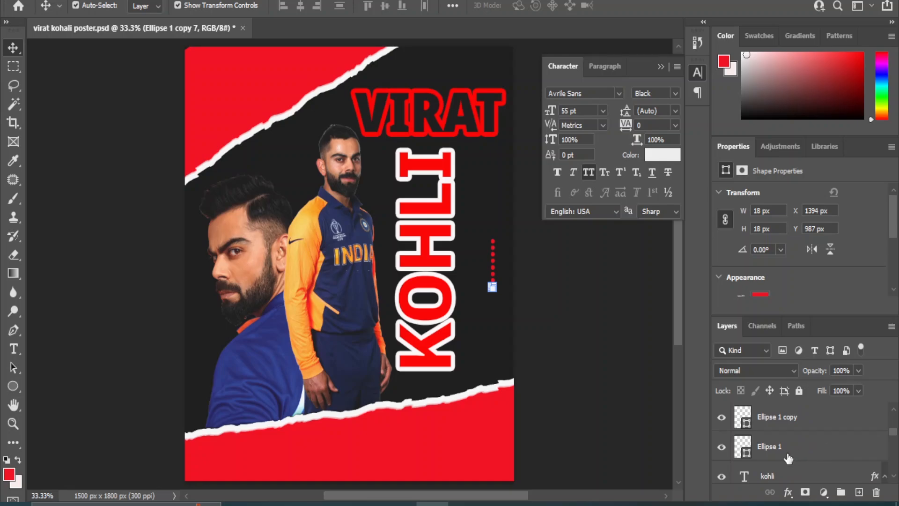
pyautogui.keyDown('shift'); pyautogui.click(789, 457); pyautogui.keyUp('shift')
pyautogui.hotkey('ctrl', 'g')
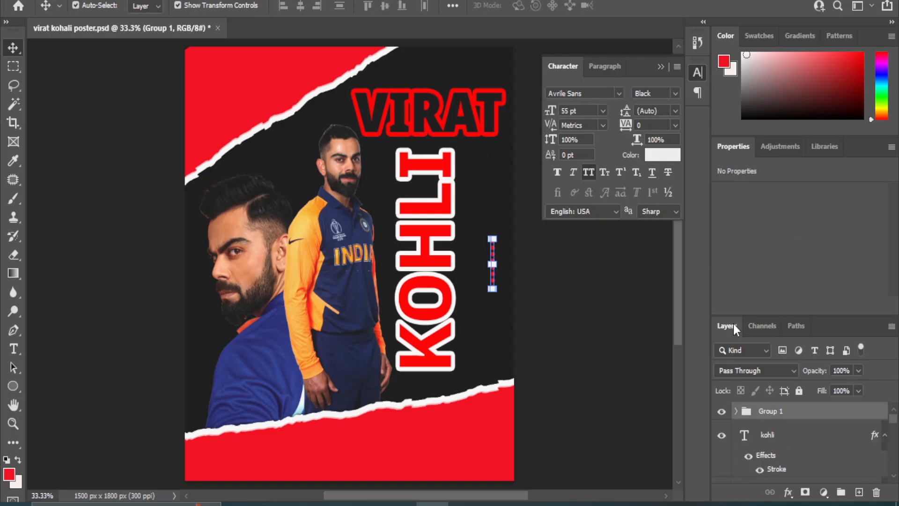
# Duplicate the dot-column group twice, shifting each copy to the right to form three parallel columns.
pyautogui.moveTo(846, 420); pyautogui.dragTo(858, 492)
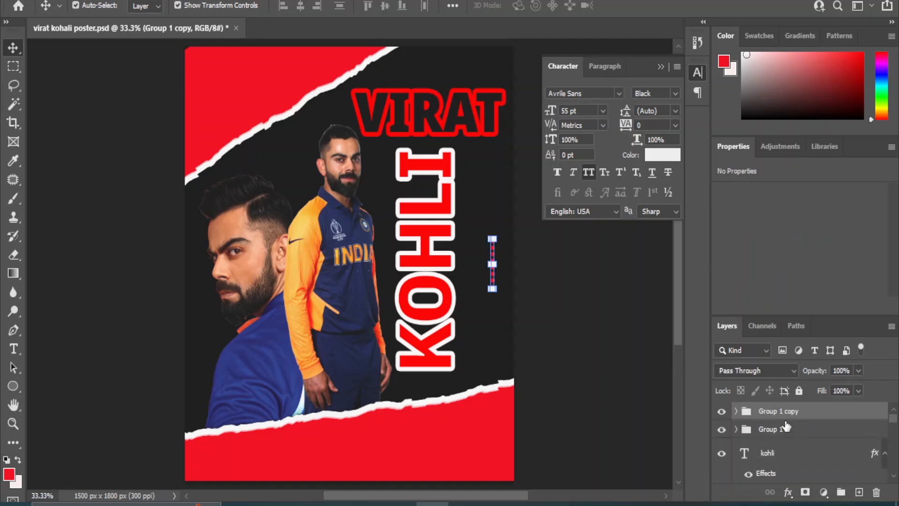
pyautogui.hotkey('shift', 'Right')
pyautogui.hotkey('shift', 'Right')
pyautogui.hotkey('shift', 'Right')
pyautogui.hotkey('shift', 'Right')
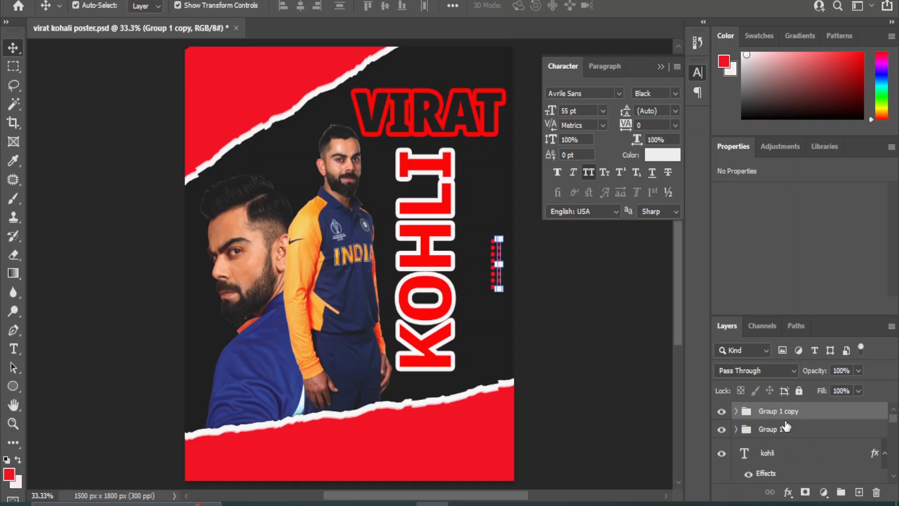
pyautogui.hotkey('ctrl', 'j')
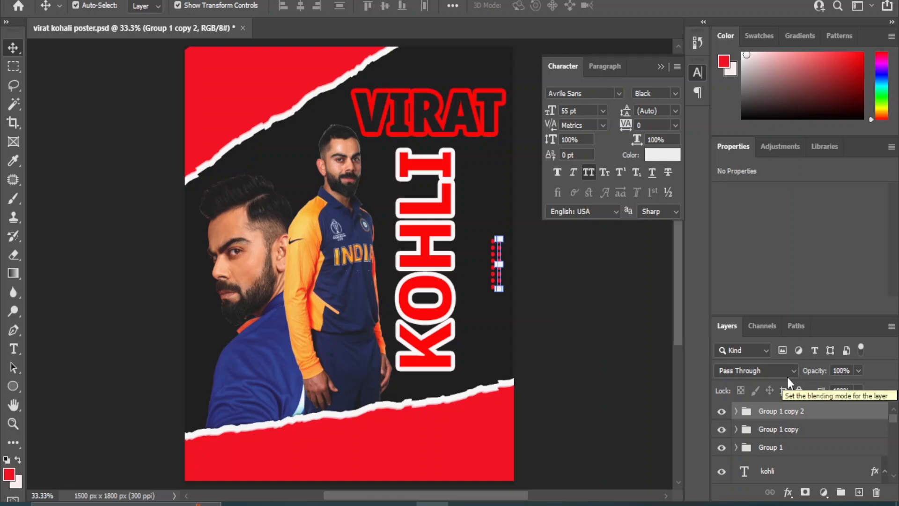
pyautogui.hotkey('shift', 'Right')
pyautogui.hotkey('shift', 'Right')
pyautogui.hotkey('shift', 'Right')
pyautogui.hotkey('shift', 'Right')
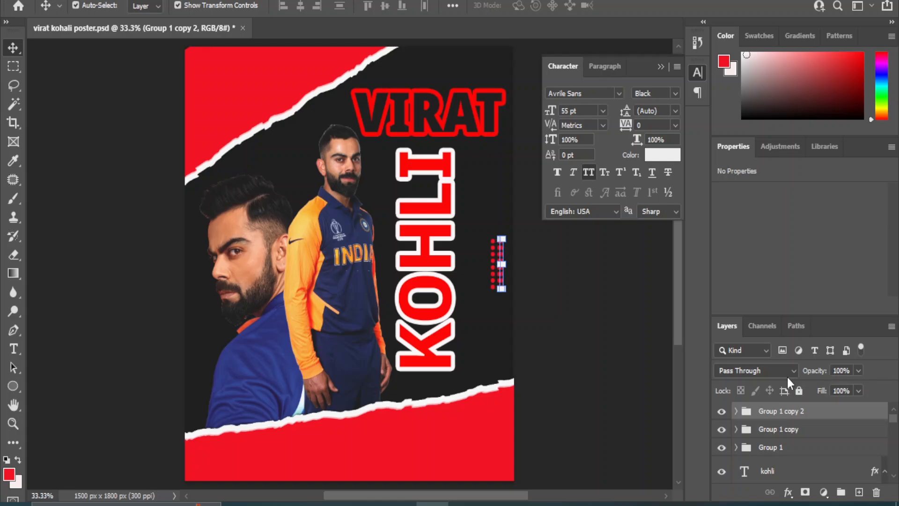
# Select the three dot-column groups and nudge them together slightly away from the poster's right edge.
pyautogui.keyDown('shift'); pyautogui.click(779, 450); pyautogui.keyUp('shift')
pyautogui.hotkey('shift', 'Left')
pyautogui.hotkey('shift', 'Left')
pyautogui.hotkey('shift', 'Left')
pyautogui.hotkey('shift', 'Left')
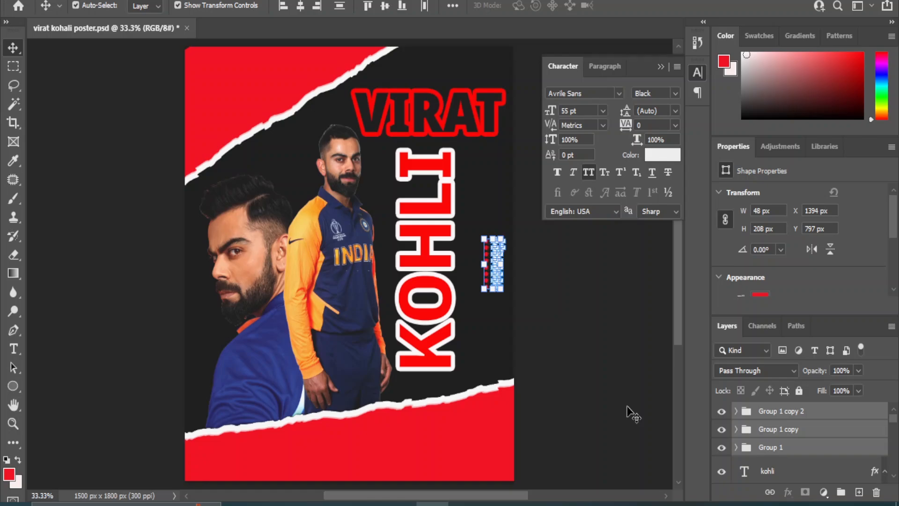
pyautogui.hotkey('shift', 'Right')
pyautogui.click(594, 321)
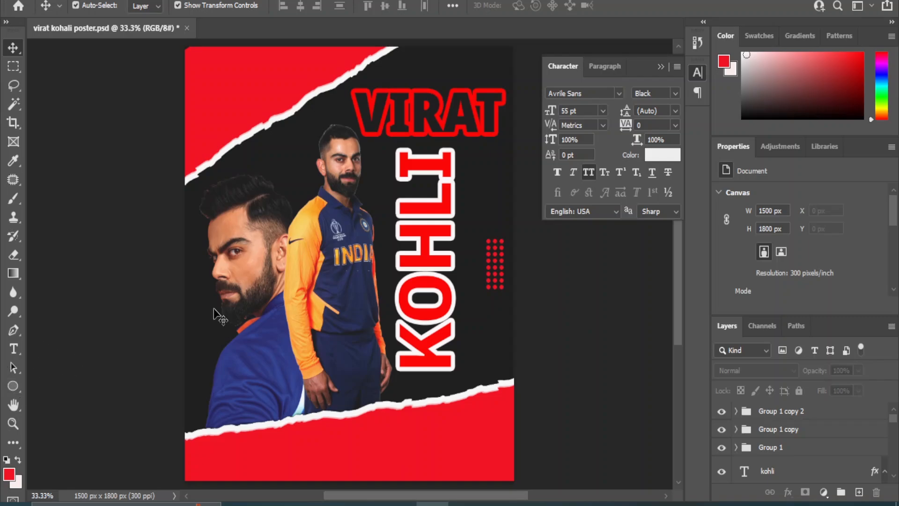
# On a new layer, draw a wavy path about 501 px wide across the blue jersey's shoulder with the Curvature Pen.
pyautogui.click(859, 492)
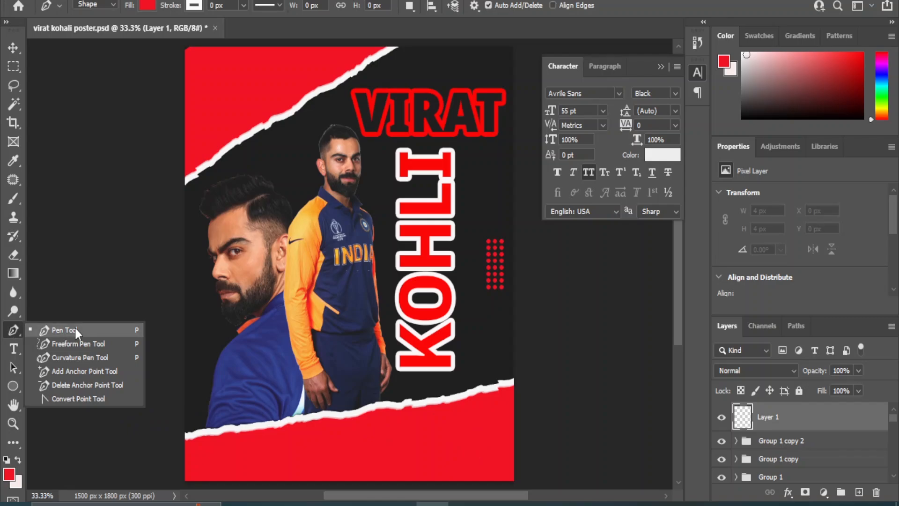
pyautogui.click(73, 328)
pyautogui.click(13, 329)
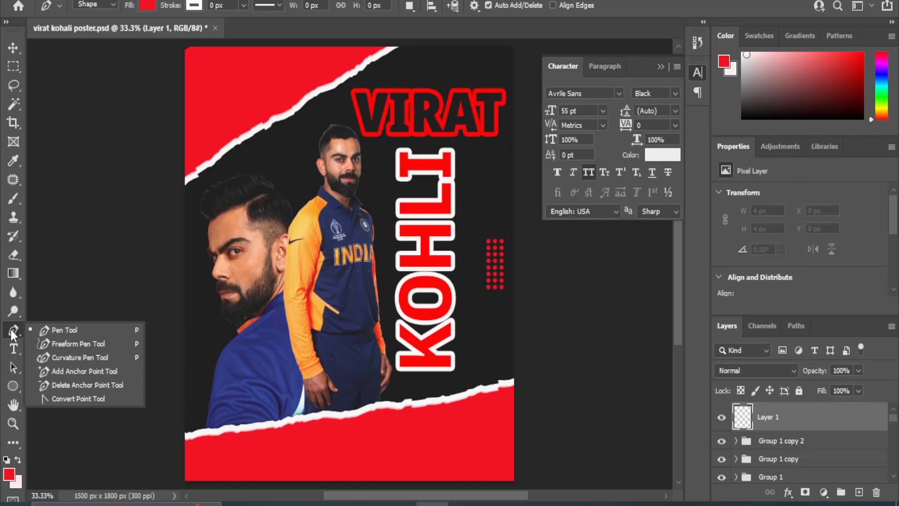
pyautogui.click(66, 358)
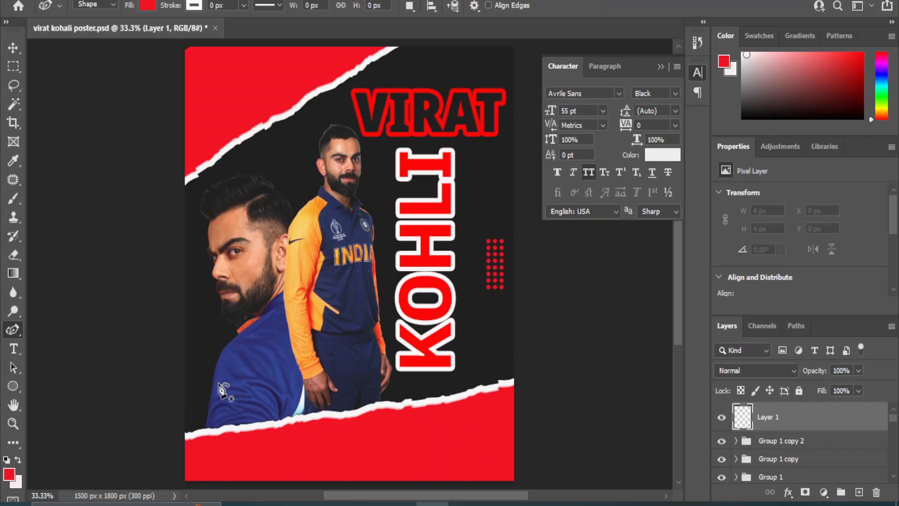
pyautogui.click(189, 368)
pyautogui.click(215, 361)
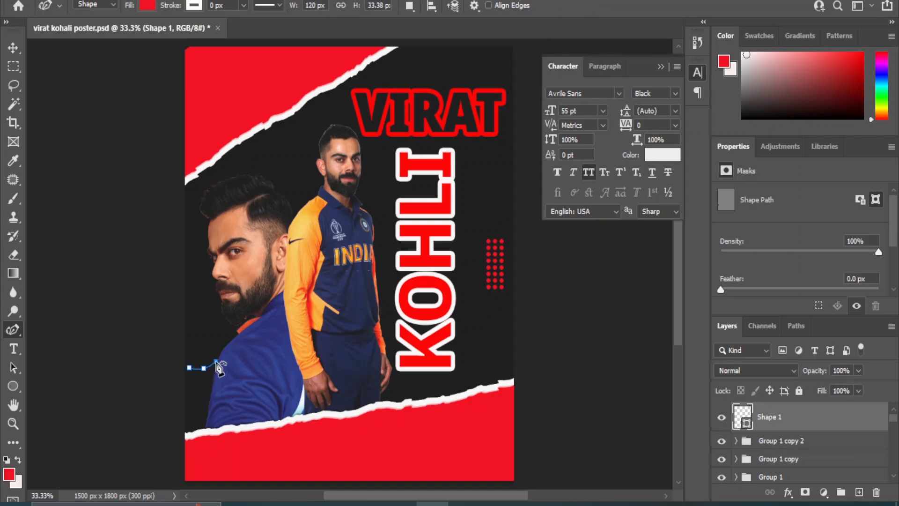
pyautogui.click(233, 366)
pyautogui.click(247, 362)
pyautogui.click(276, 371)
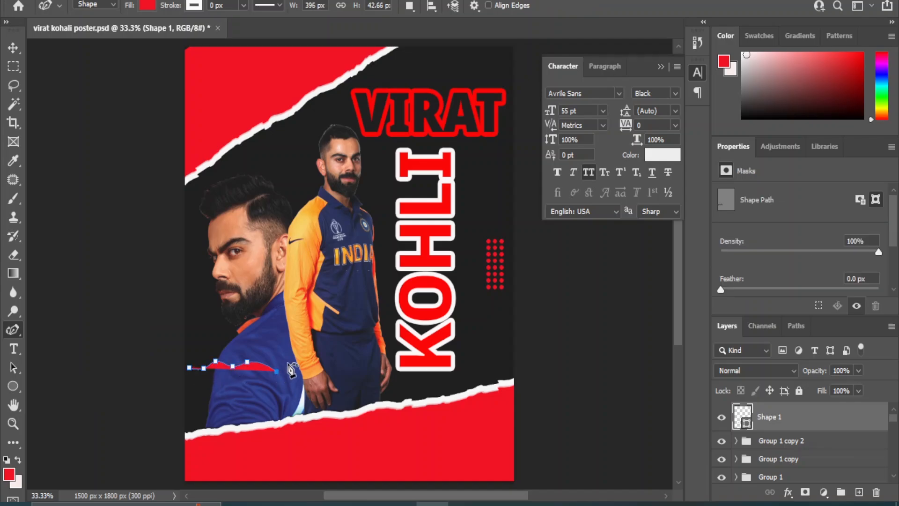
pyautogui.click(288, 362)
pyautogui.click(299, 372)
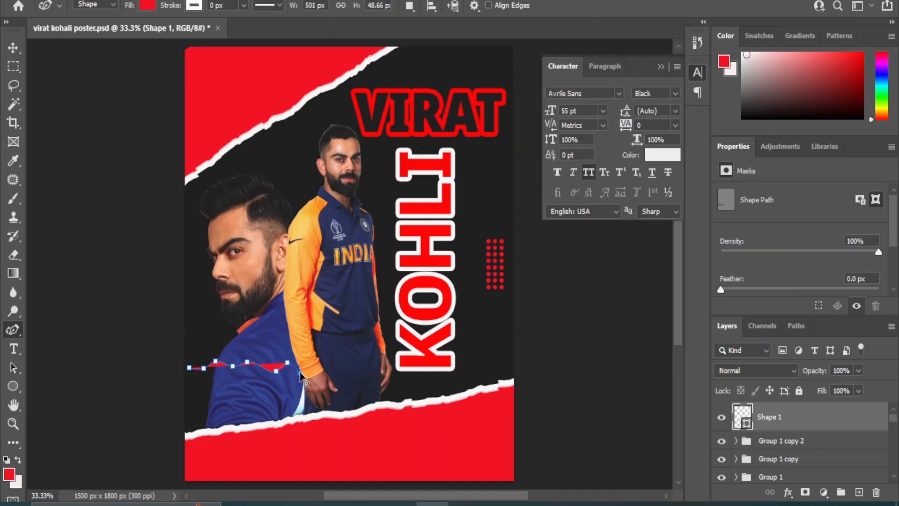
# Remove the wavy path's fill and give it a red stroke 7.41 px wide.
pyautogui.click(243, 5)
pyautogui.moveTo(242, 18); pyautogui.dragTo(248, 21)
pyautogui.click(148, 5)
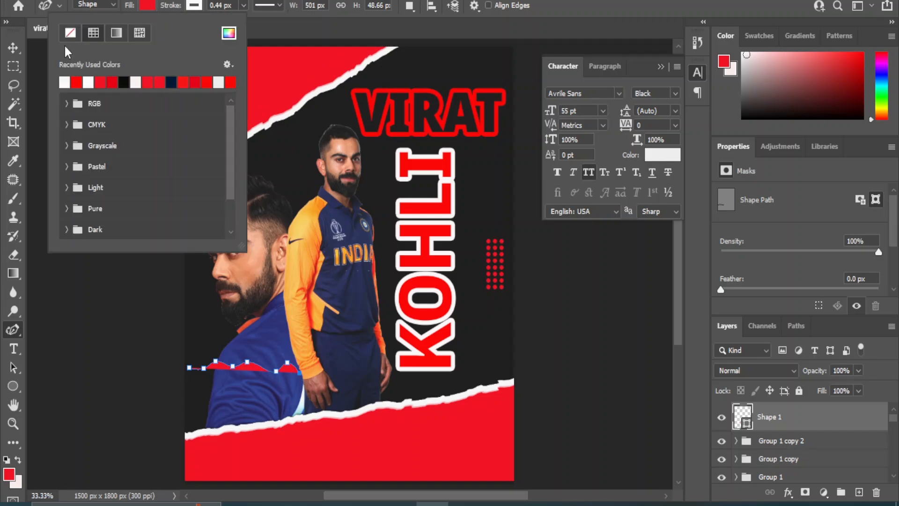
pyautogui.click(70, 32)
pyautogui.click(243, 5)
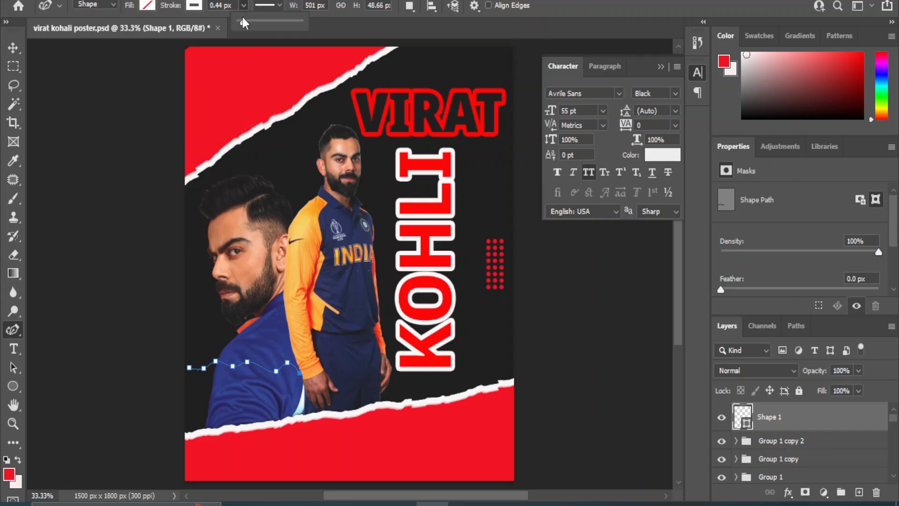
pyautogui.moveTo(246, 18); pyautogui.dragTo(250, 21)
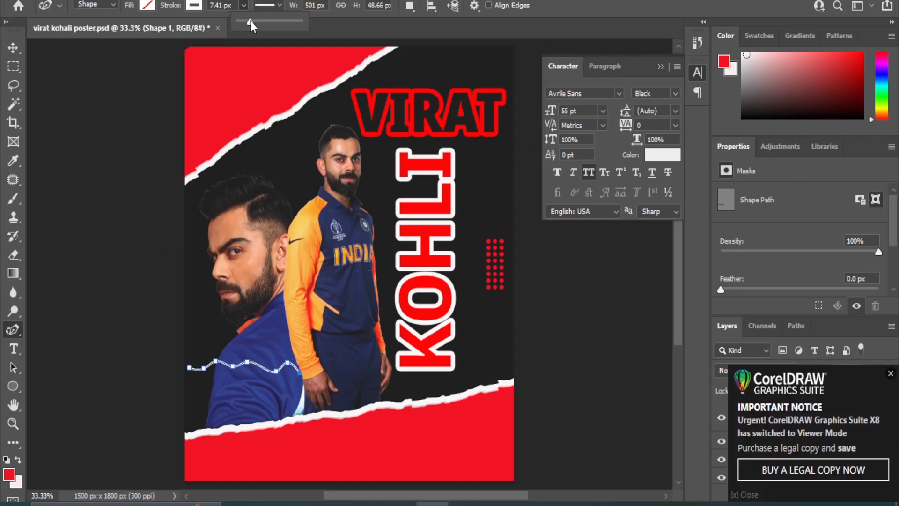
pyautogui.click(891, 373)
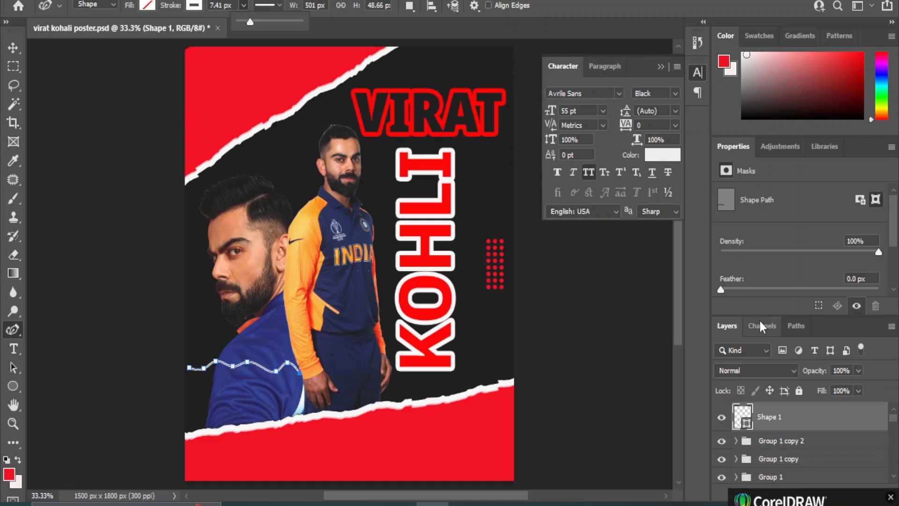
pyautogui.click(201, 9)
pyautogui.click(126, 83)
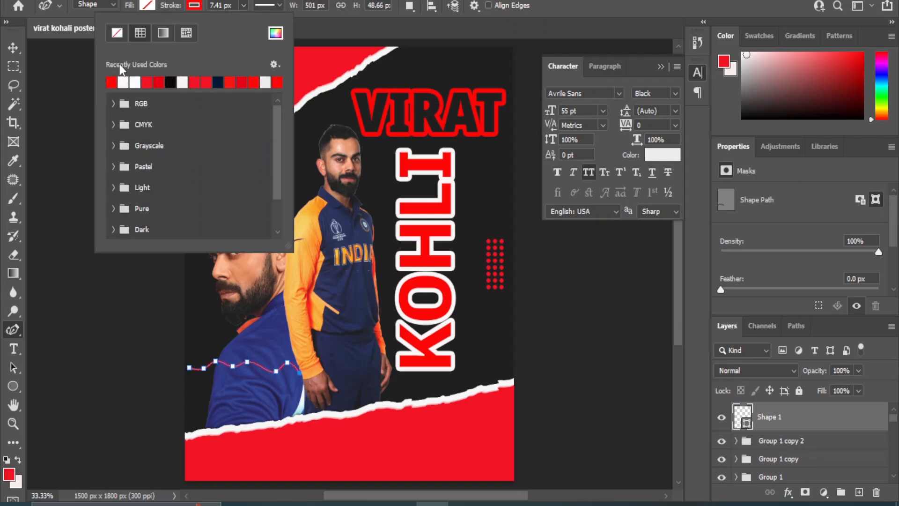
# Scale the wavy line down proportionally to 32.36%.
pyautogui.click(13, 47)
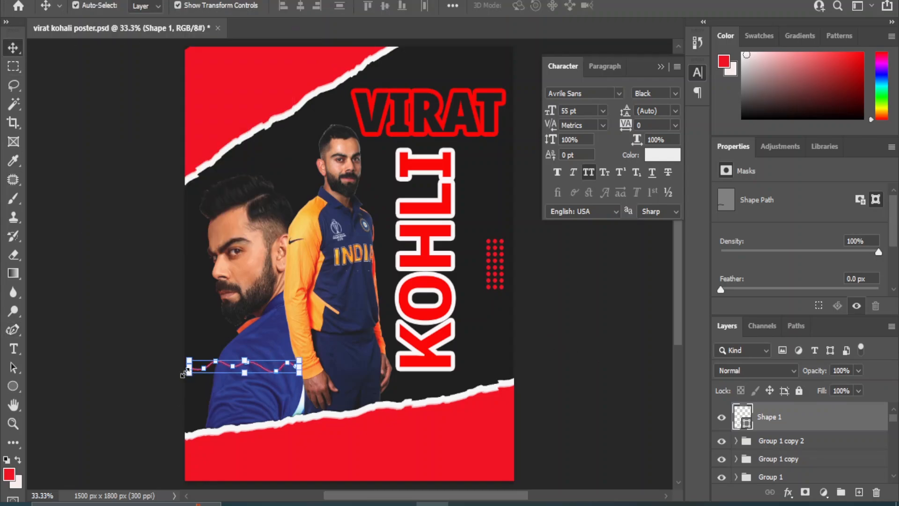
pyautogui.moveTo(184, 373); pyautogui.dragTo(264, 365)
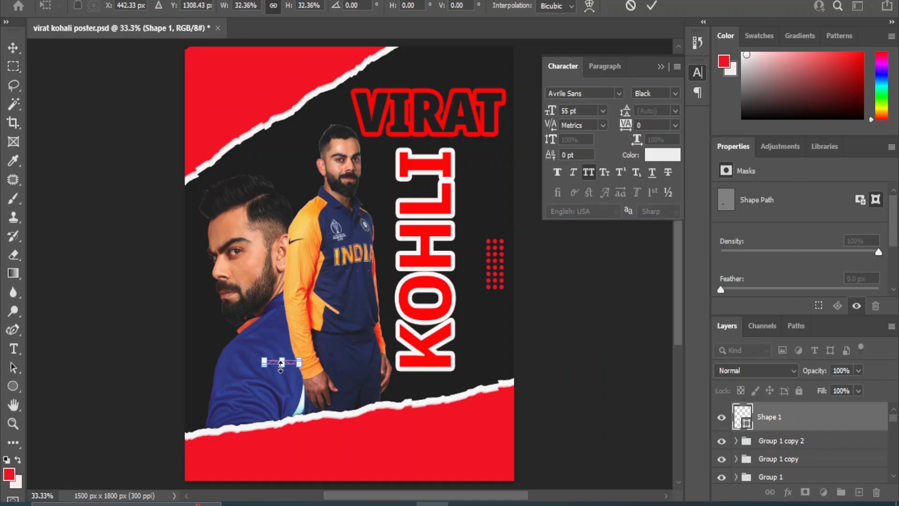
pyautogui.press('Return')
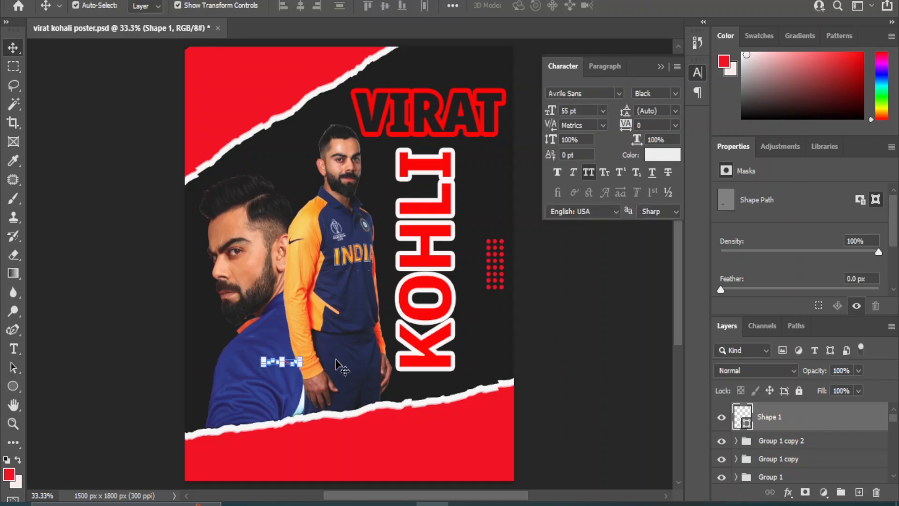
# Move the small wavy line to the poster's right edge, below the dot columns.
pyautogui.click(603, 372)
pyautogui.moveTo(287, 361); pyautogui.dragTo(318, 363)
pyautogui.hotkey('ctrl', 'z')
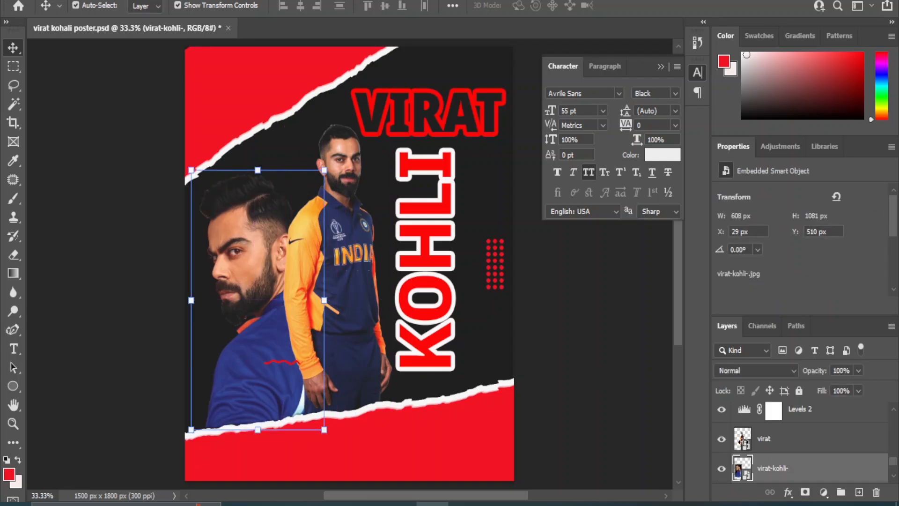
pyautogui.scroll(5, 768, 438)
pyautogui.click(768, 425)
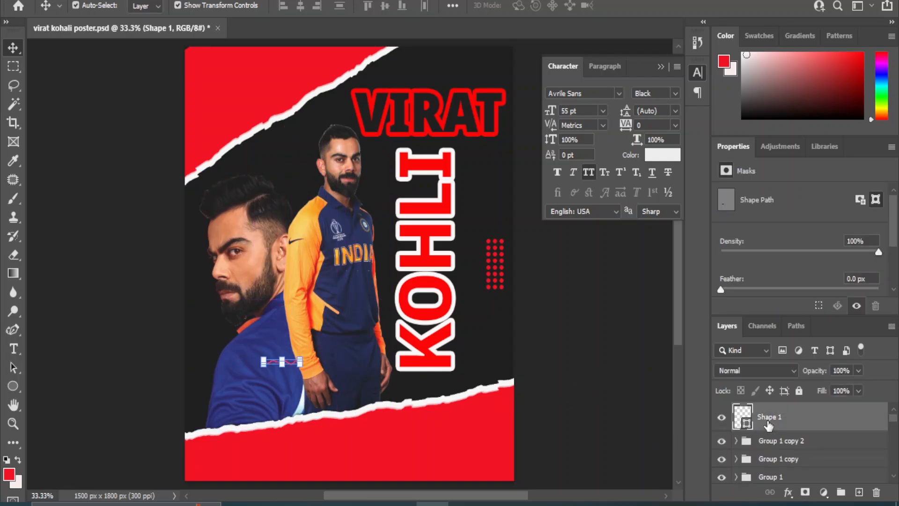
pyautogui.moveTo(279, 367)
pyautogui.mouseDown()
pyautogui.moveTo(346, 344)
pyautogui.moveTo(493, 340)
pyautogui.mouseUp()
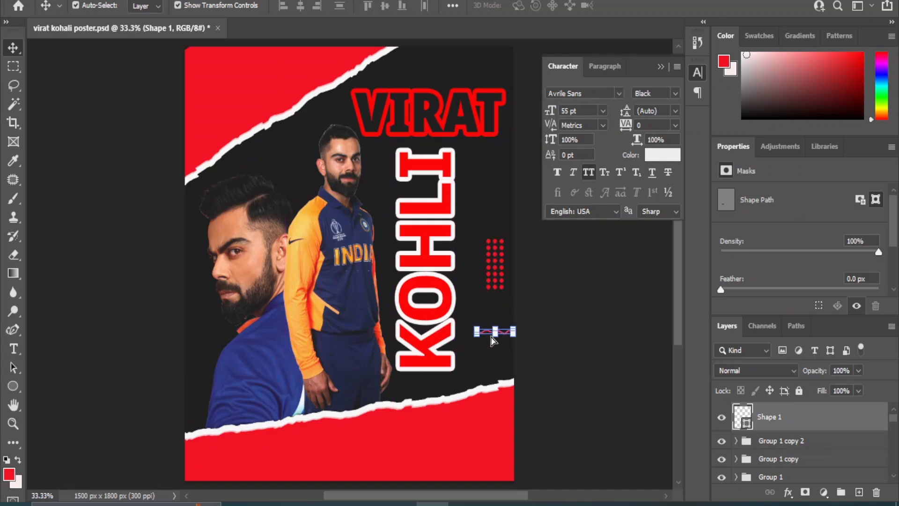
# Duplicate the wavy line and nudge the copy slightly down to form a parallel pair.
pyautogui.moveTo(796, 420); pyautogui.dragTo(858, 490)
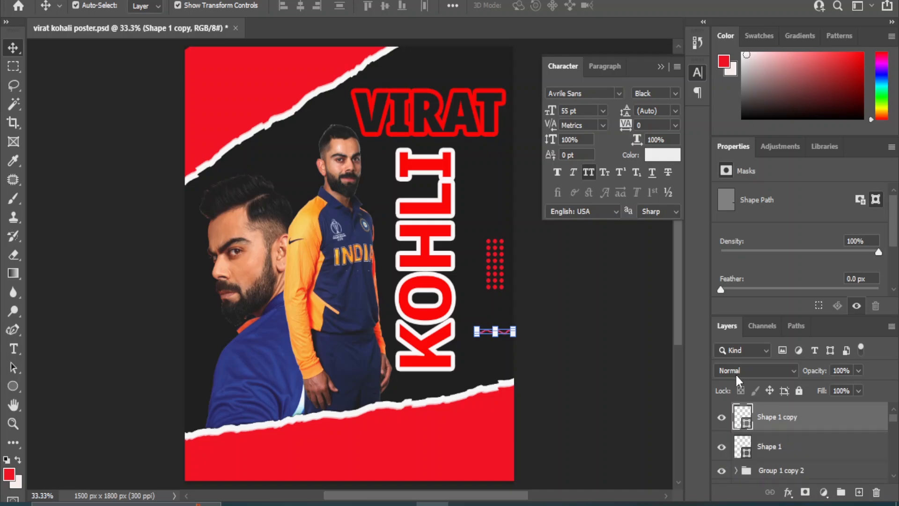
pyautogui.hotkey('shift', 'Down')
pyautogui.hotkey('shift', 'Down')
pyautogui.hotkey('shift', 'Down')
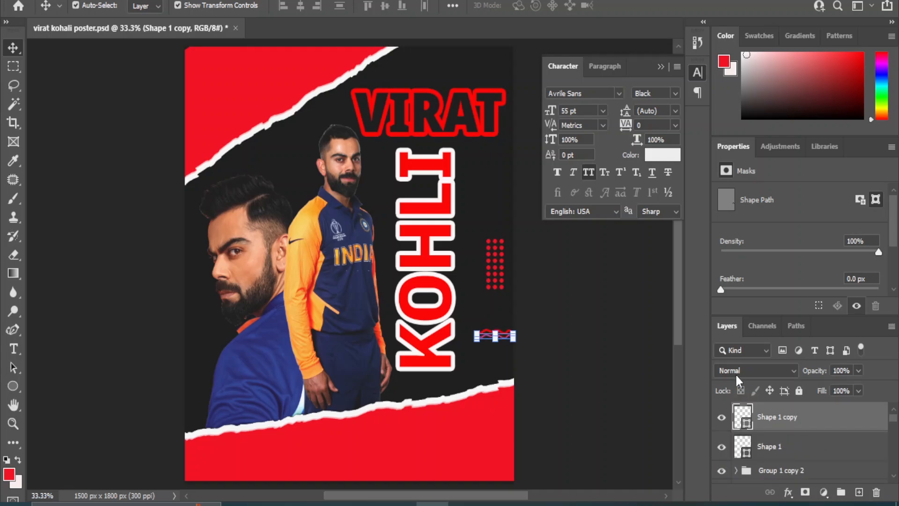
pyautogui.click(567, 358)
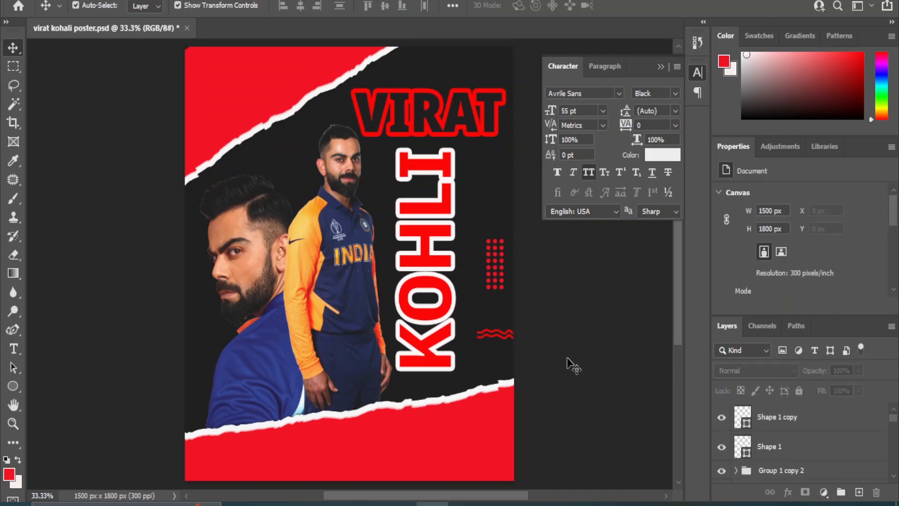
# Group the two wavy lines and place a duplicate of the group at the poster's left edge, beside the jersey shoulder.
pyautogui.click(795, 414)
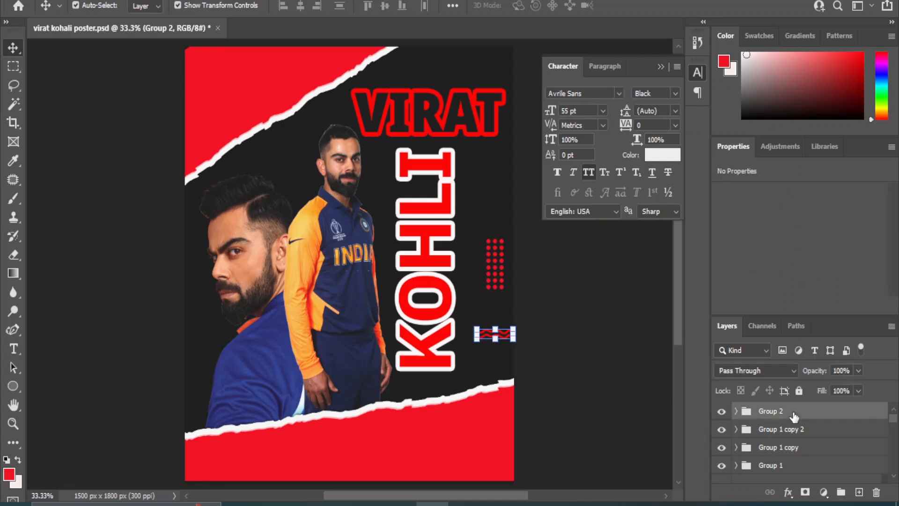
pyautogui.hotkey('ctrl', 'j')
pyautogui.hotkey('shift', 'Left')
pyautogui.hotkey('shift', 'Left')
pyautogui.hotkey('shift', 'Left')
pyautogui.hotkey('shift', 'Left')
pyautogui.hotkey('shift', 'Left')
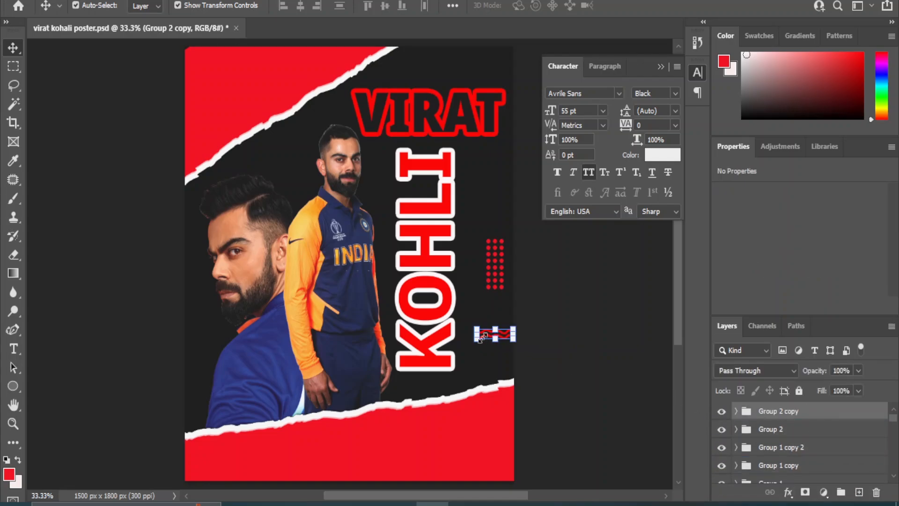
pyautogui.hotkey('shift', 'Left')
pyautogui.hotkey('shift', 'Left')
pyautogui.hotkey('shift', 'Left')
pyautogui.hotkey('shift', 'Left')
pyautogui.hotkey('shift', 'Left')
pyautogui.hotkey('shift', 'Left')
pyautogui.hotkey('shift', 'Left')
pyautogui.hotkey('shift', 'Left')
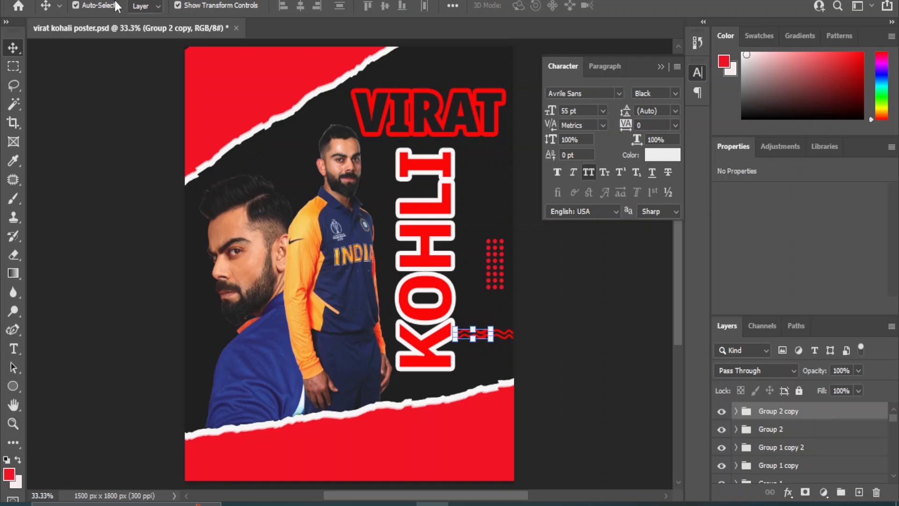
pyautogui.moveTo(468, 335)
pyautogui.mouseDown()
pyautogui.moveTo(187, 346)
pyautogui.moveTo(200, 343)
pyautogui.mouseUp()
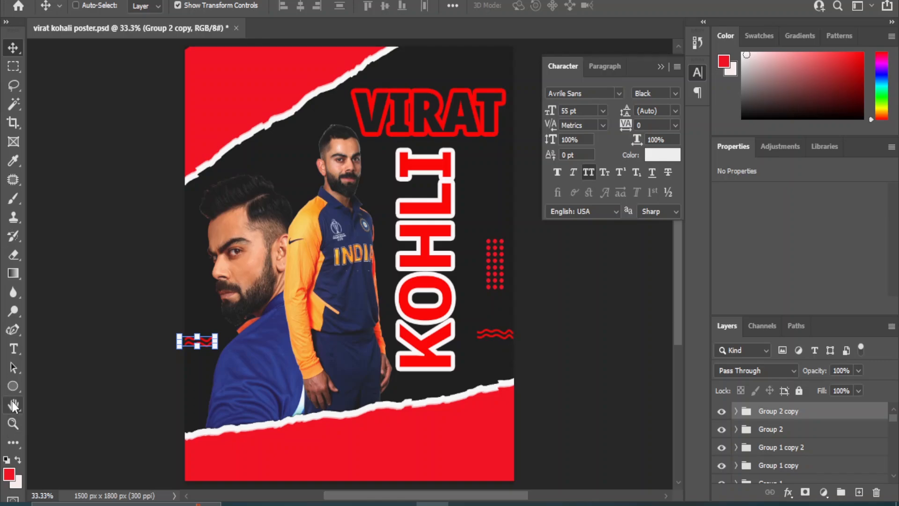
# Set the Ellipse tool to no fill with a red stroke.
pyautogui.click(13, 385)
pyautogui.click(66, 402)
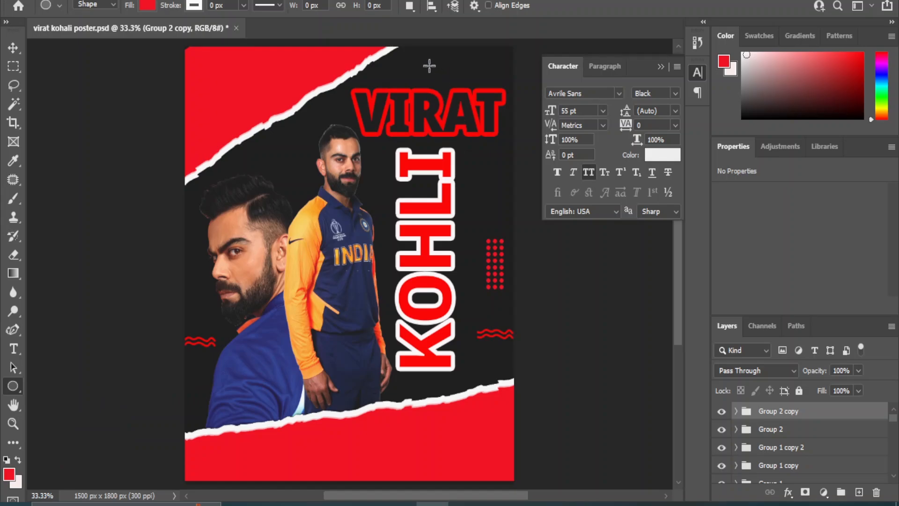
pyautogui.click(146, 6)
pyautogui.click(70, 32)
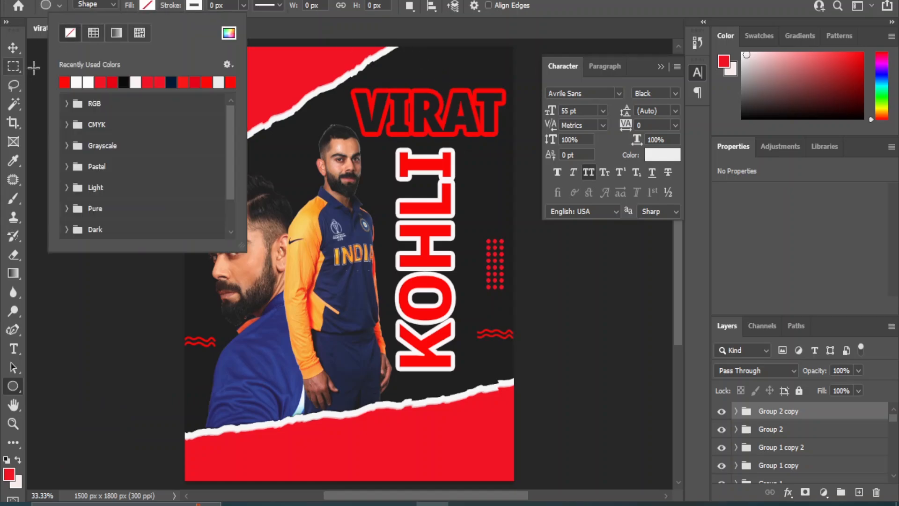
pyautogui.click(195, 5)
pyautogui.press('v')
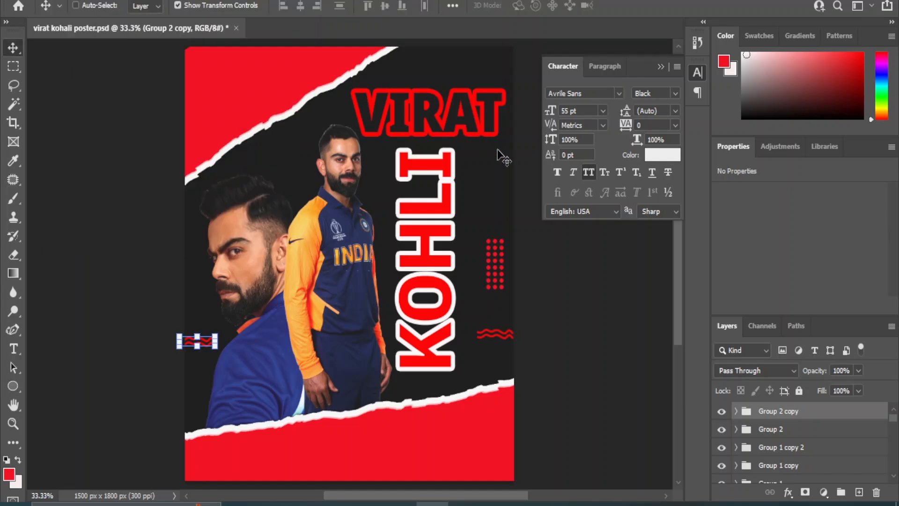
# On a new layer, draw a 120 x 120 px circle between VIRAT and the dot columns and thicken its red outline.
pyautogui.click(858, 492)
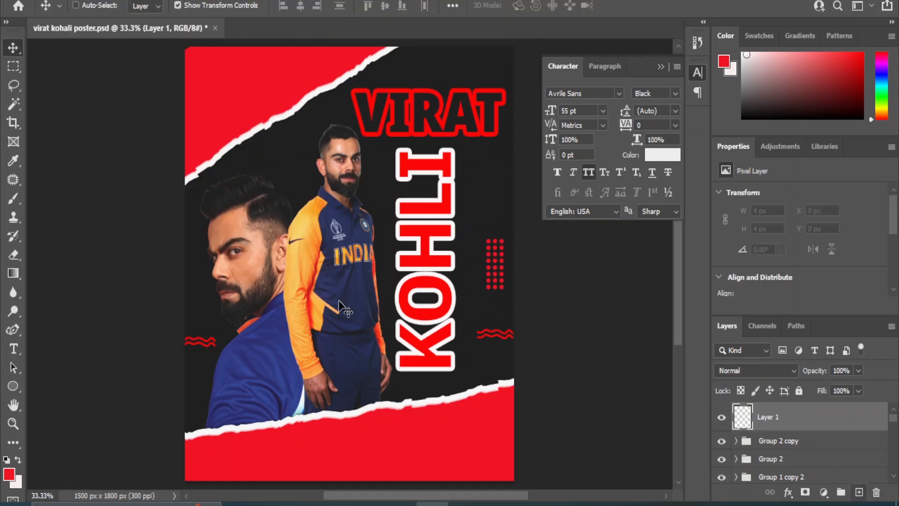
pyautogui.click(12, 386)
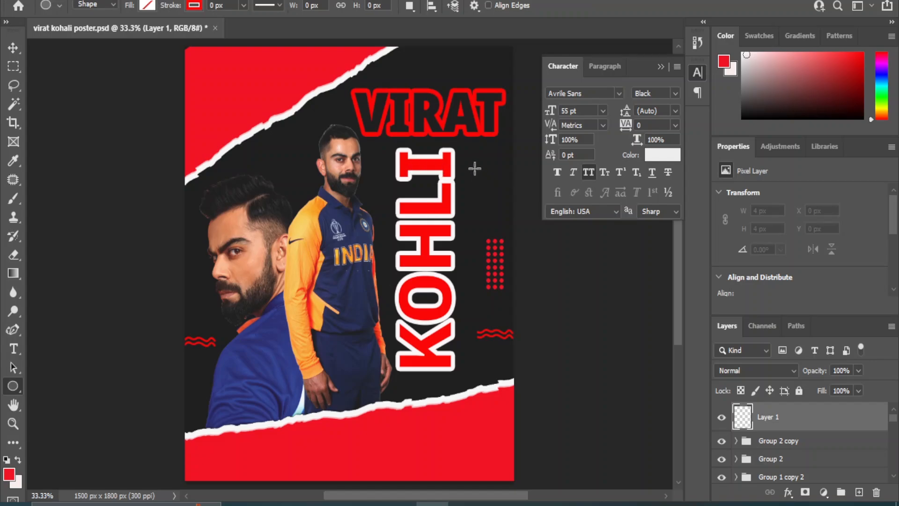
pyautogui.moveTo(474, 168); pyautogui.dragTo(500, 196)
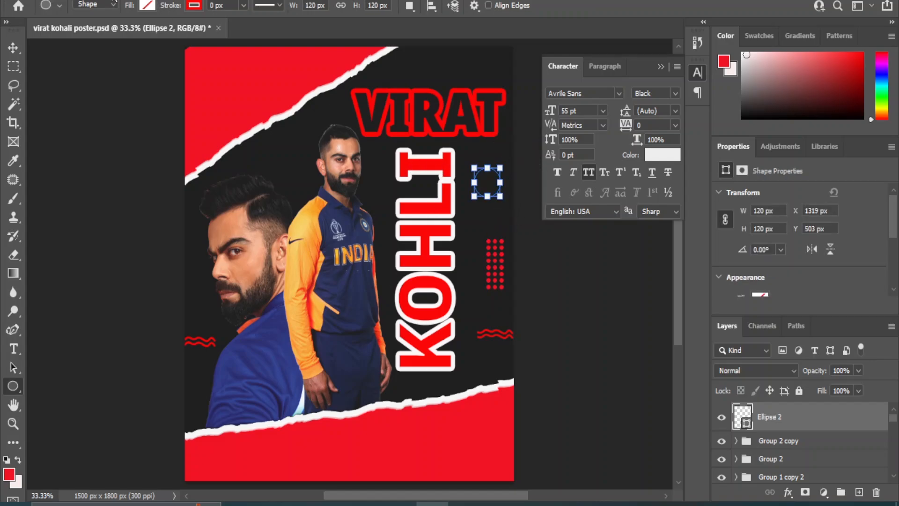
pyautogui.click(244, 5)
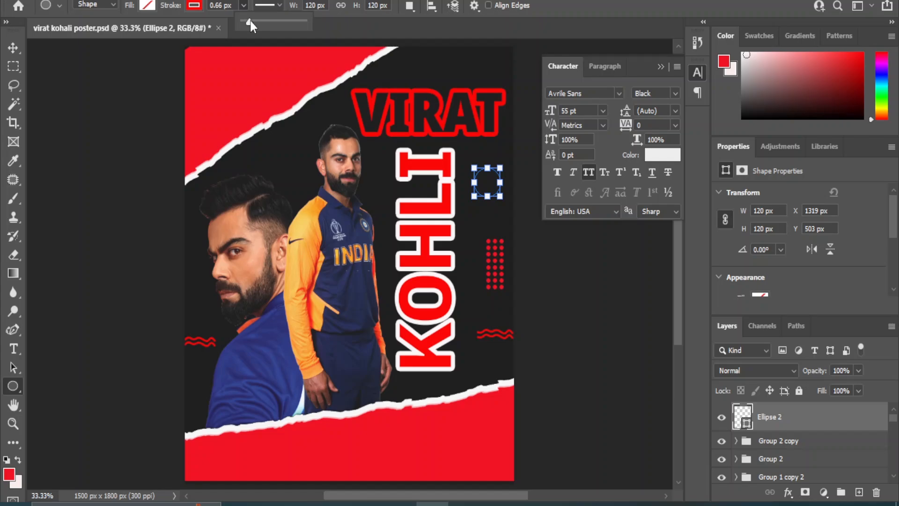
pyautogui.moveTo(252, 22)
pyautogui.mouseDown()
pyautogui.moveTo(265, 24)
pyautogui.moveTo(255, 24)
pyautogui.mouseUp()
pyautogui.press('v')
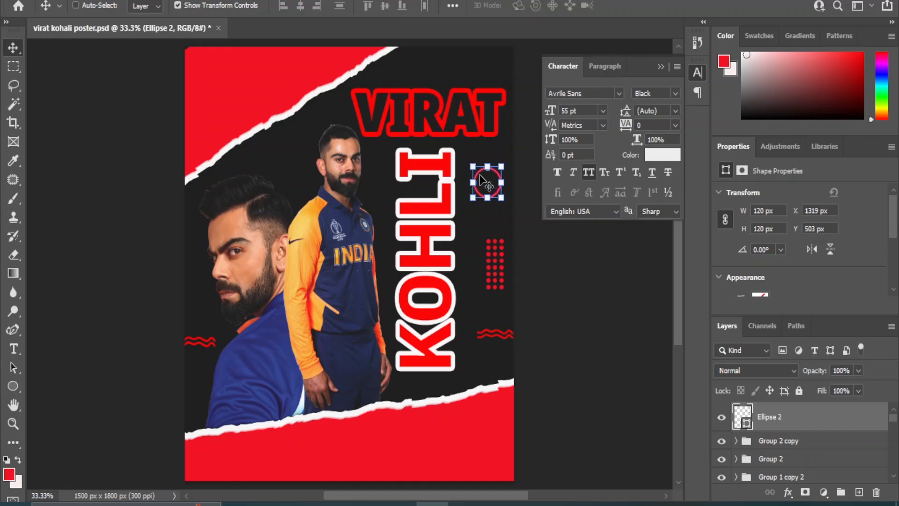
# Move the ring to the poster's right edge and add a duplicate scaled to 124.21%, centered on the original.
pyautogui.moveTo(482, 180); pyautogui.dragTo(489, 155)
pyautogui.hotkey('ctrl', 'j')
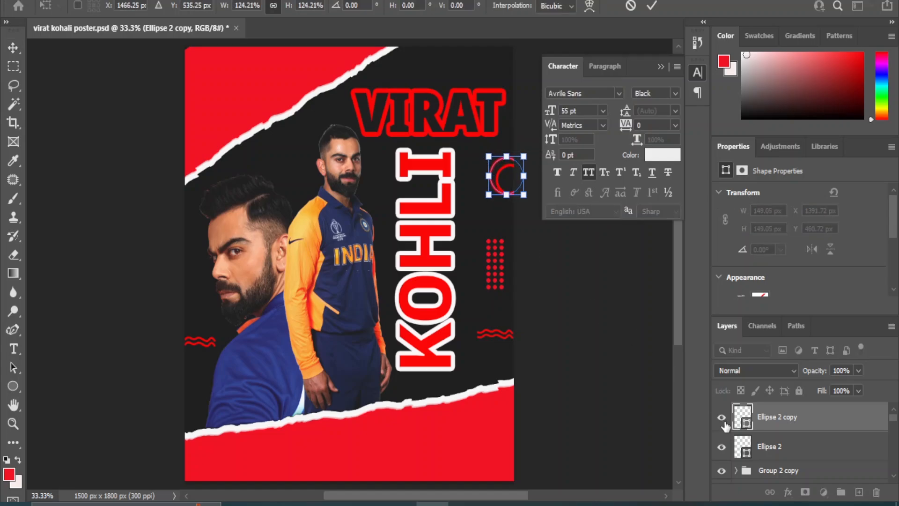
pyautogui.keyDown('shift'); pyautogui.click(768, 456); pyautogui.keyUp('shift')
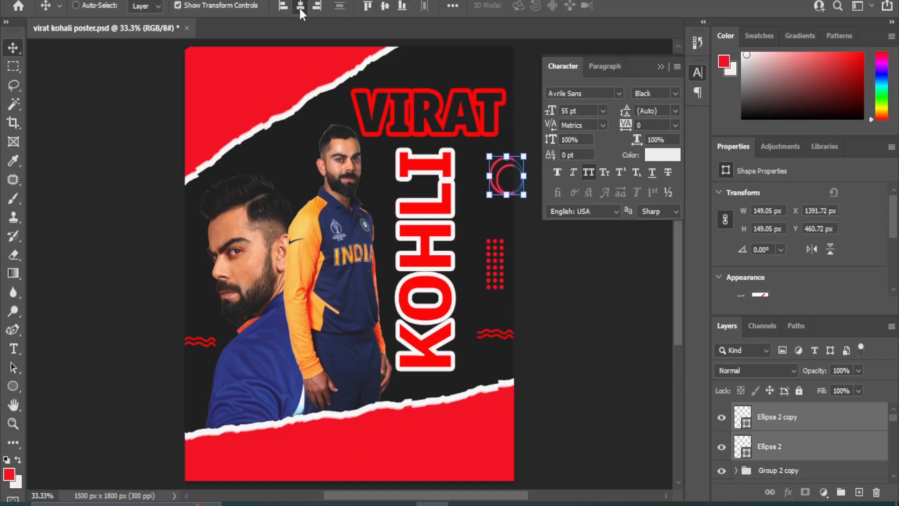
pyautogui.click(300, 6)
pyautogui.click(385, 6)
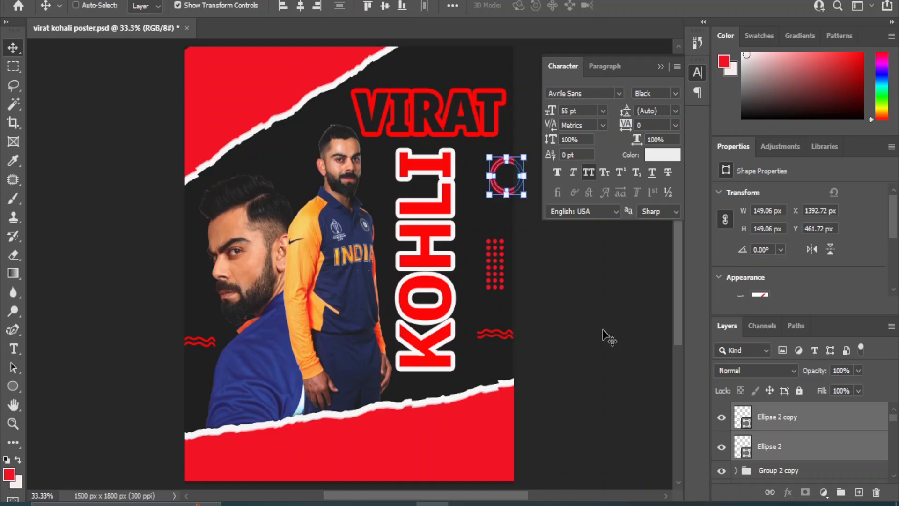
# Nudge the two concentric red rings 30 px down, toward the dot columns.
pyautogui.hotkey('shift', 'Down')
pyautogui.hotkey('shift', 'Down')
pyautogui.hotkey('shift', 'Down')
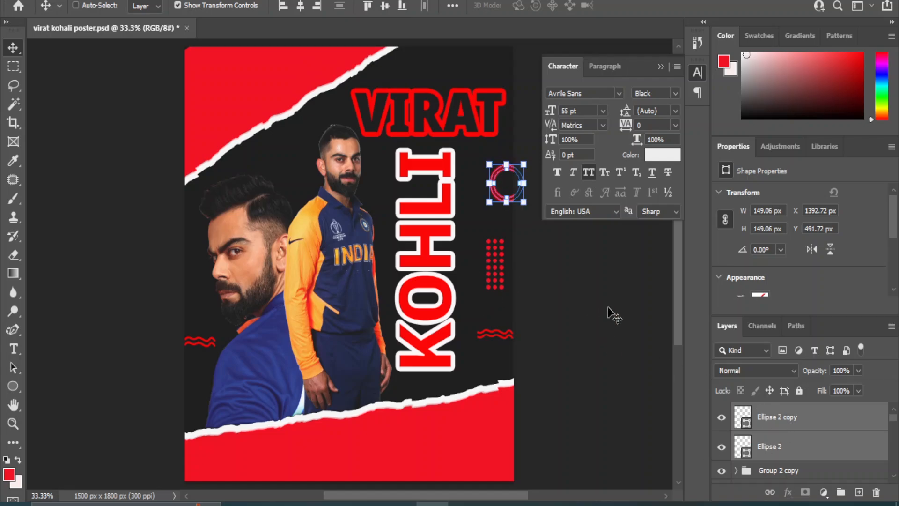
# Enable layer auto-selection and set the blend mode of the large close-up portrait cutout to Luminosity.
pyautogui.click(76, 6)
pyautogui.click(565, 349)
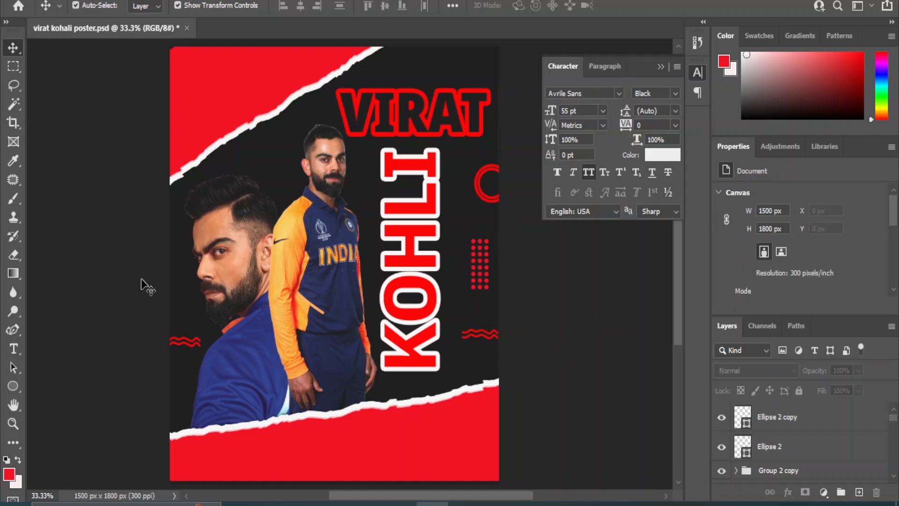
pyautogui.click(230, 255)
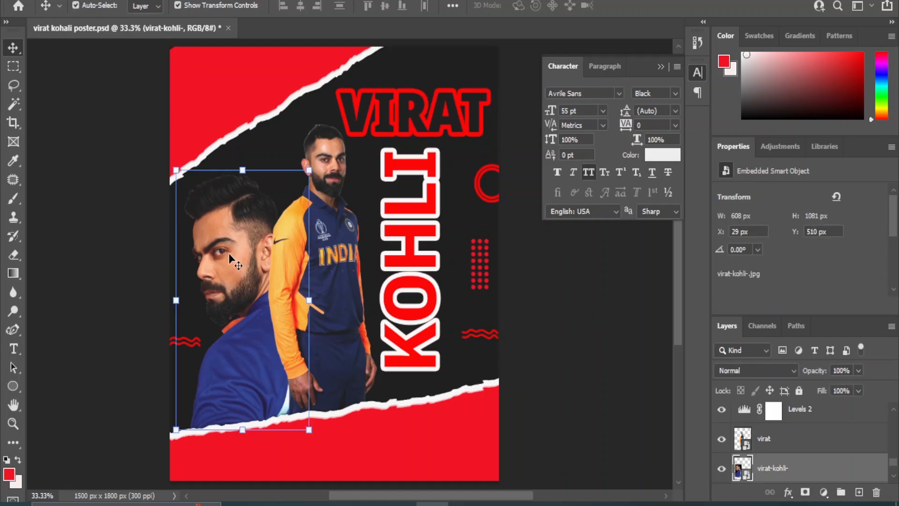
pyautogui.click(795, 370)
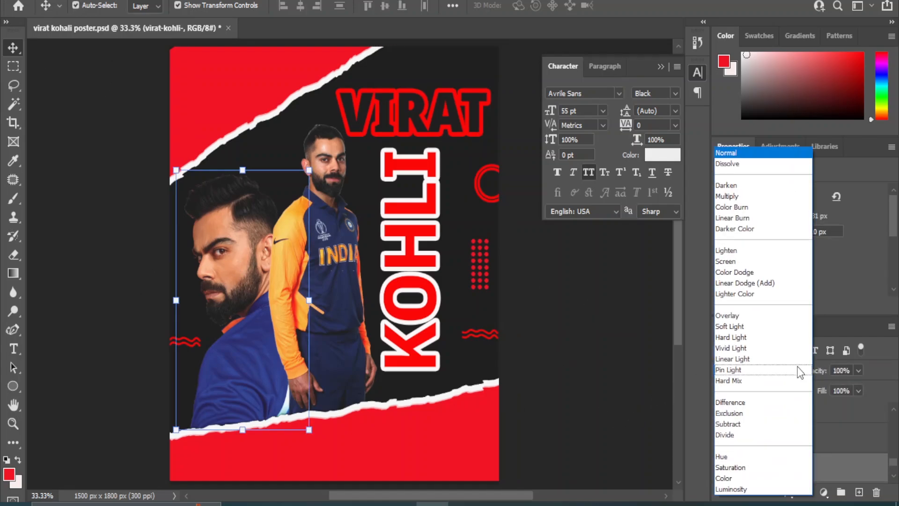
pyautogui.click(749, 489)
pyautogui.click(602, 347)
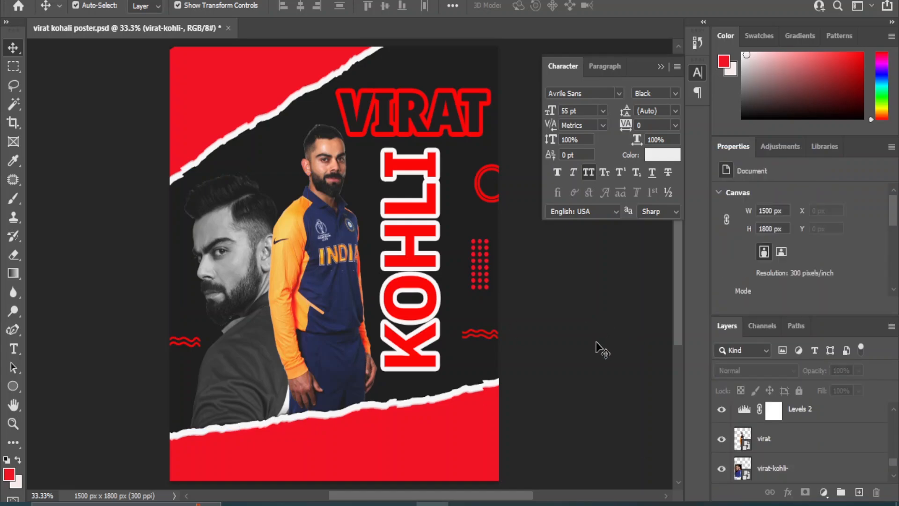
# Examine the finished poster's overall composition and the two cutouts, both close up and at full view.
pyautogui.hotkey('ctrl', '+')
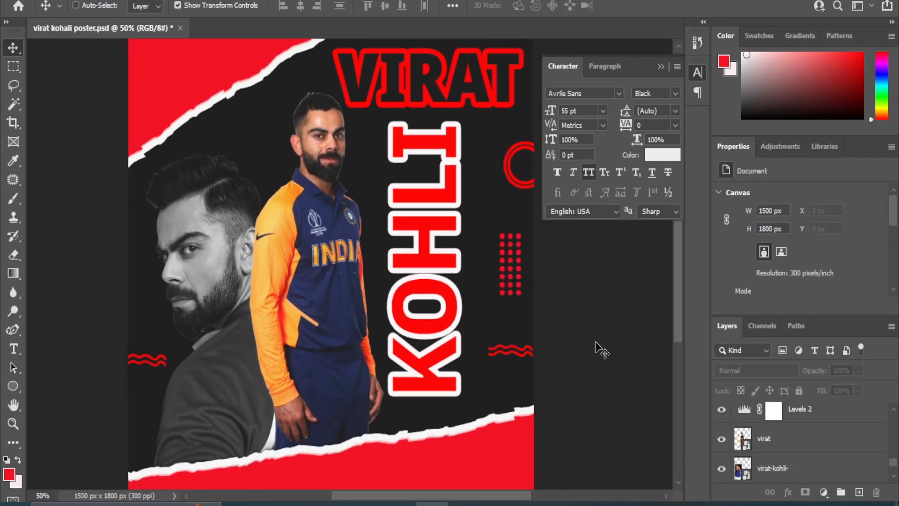
pyautogui.hotkey('ctrl', '-')
pyautogui.hotkey('ctrl', '+')
pyautogui.hotkey('ctrl', '-')
pyautogui.hotkey('ctrl', '+')
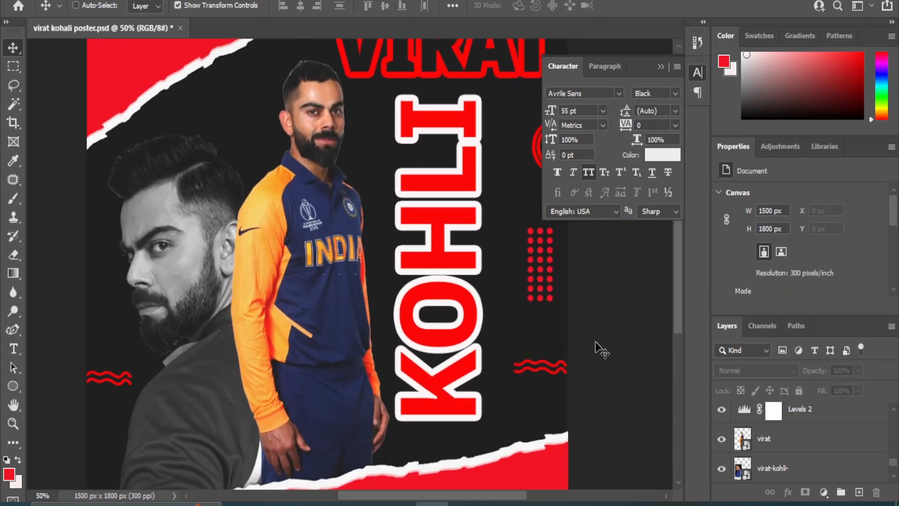
pyautogui.hotkey('ctrl', '-')
pyautogui.hotkey('ctrl', '+')
pyautogui.hotkey('ctrl', '-')
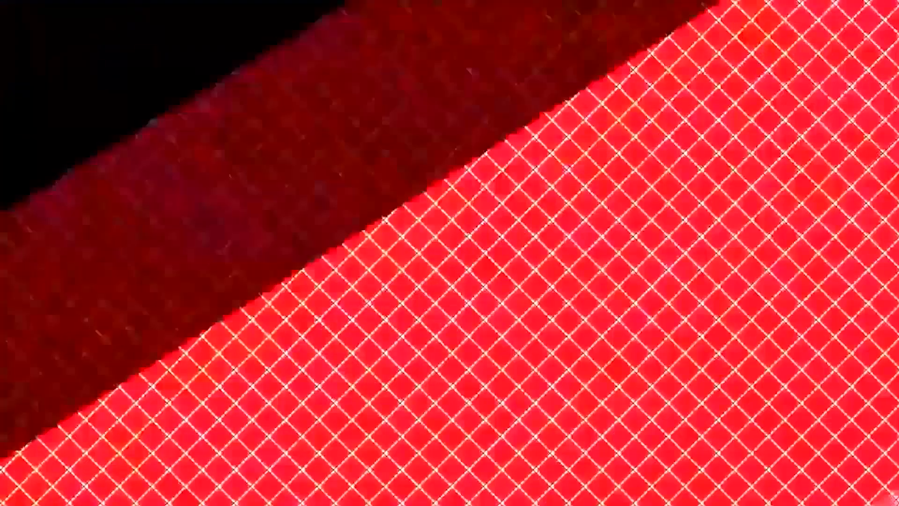